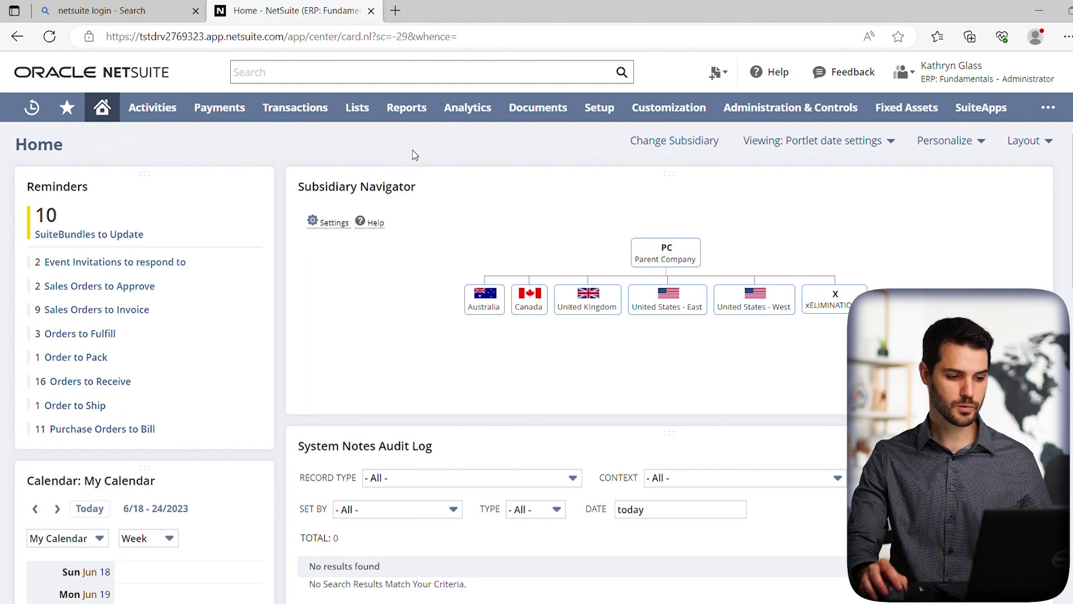
Step: Start a new search from the Reports menu with Transaction as the search type
{"action": "mouse_move", "coordinate": [413, 116]}
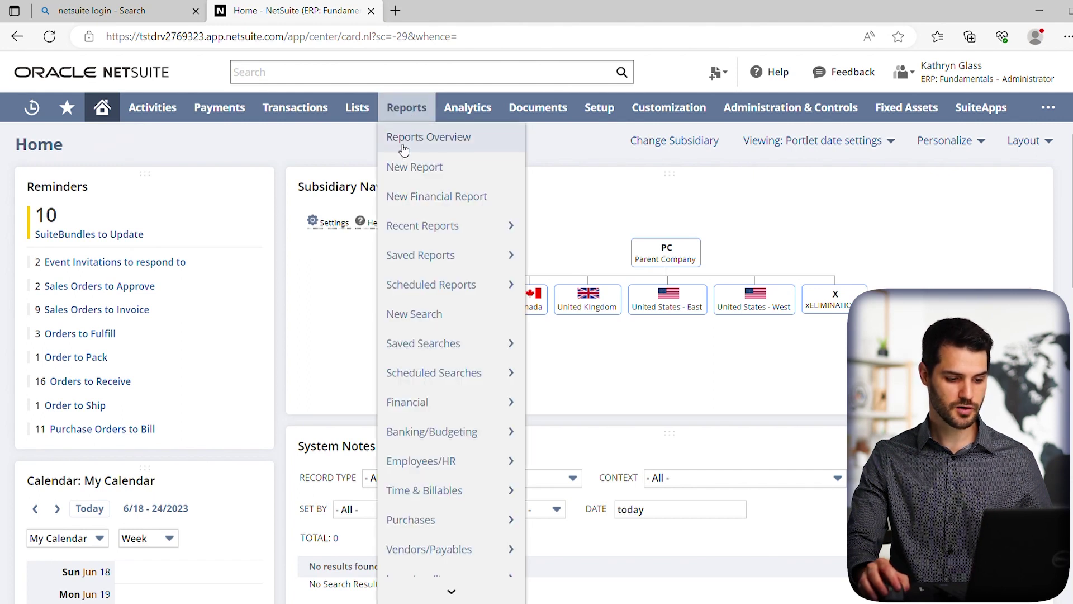
{"action": "mouse_move", "coordinate": [439, 287]}
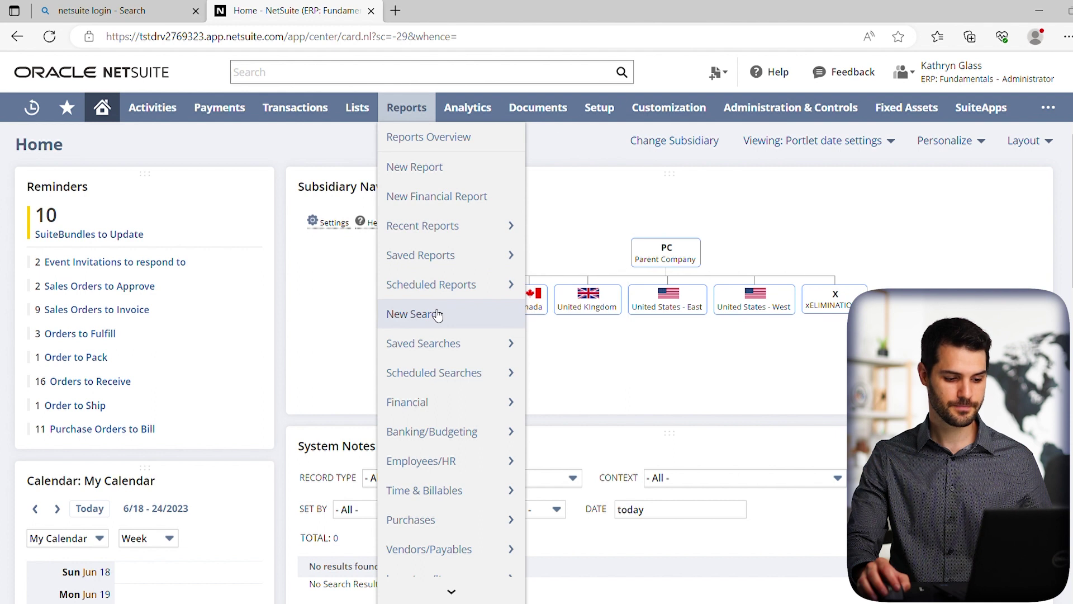
{"action": "left_click", "coordinate": [437, 316]}
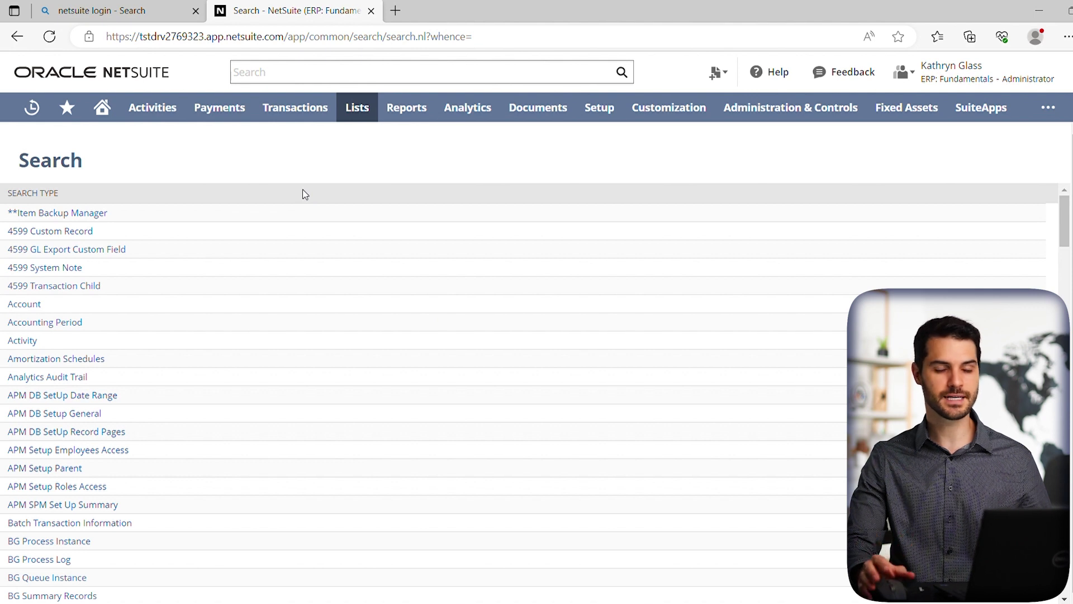
{"action": "scroll", "coordinate": [269, 192], "scroll_direction": "down", "scroll_amount": 20}
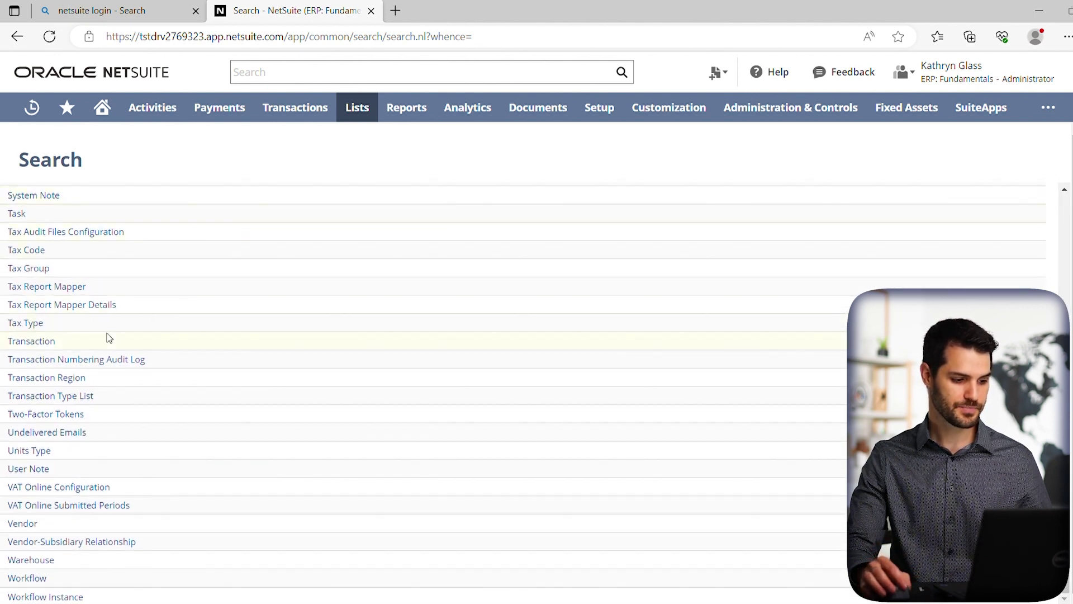
{"action": "left_click", "coordinate": [49, 351]}
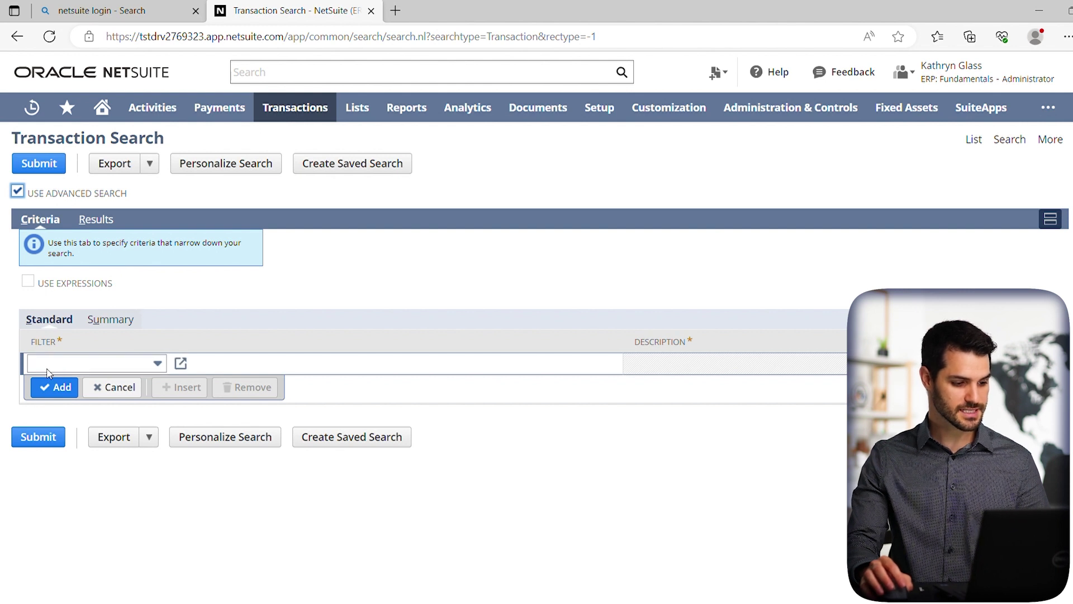
Step: Remove all default result columns, then return to the Criteria tab
{"action": "left_click", "coordinate": [92, 221]}
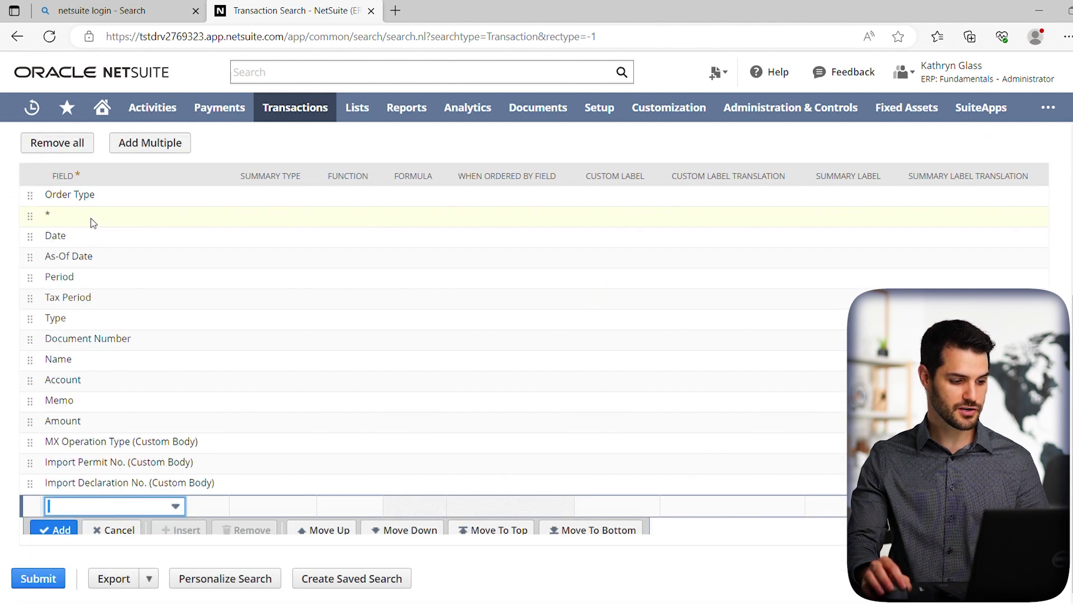
{"action": "scroll", "coordinate": [90, 186], "scroll_direction": "up", "scroll_amount": 3}
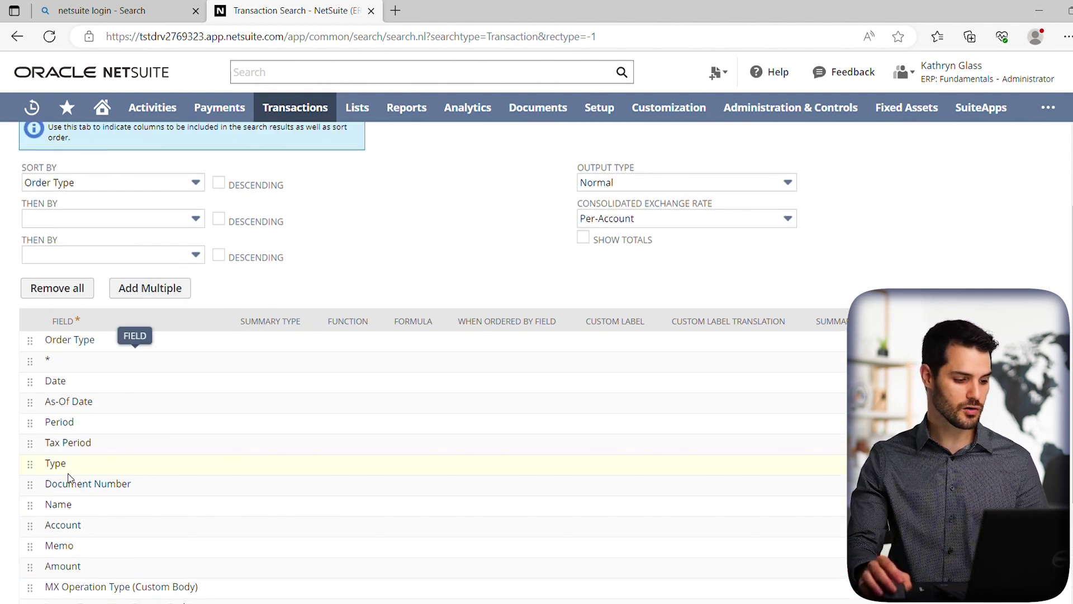
{"action": "scroll", "coordinate": [244, 484], "scroll_direction": "down", "scroll_amount": 3}
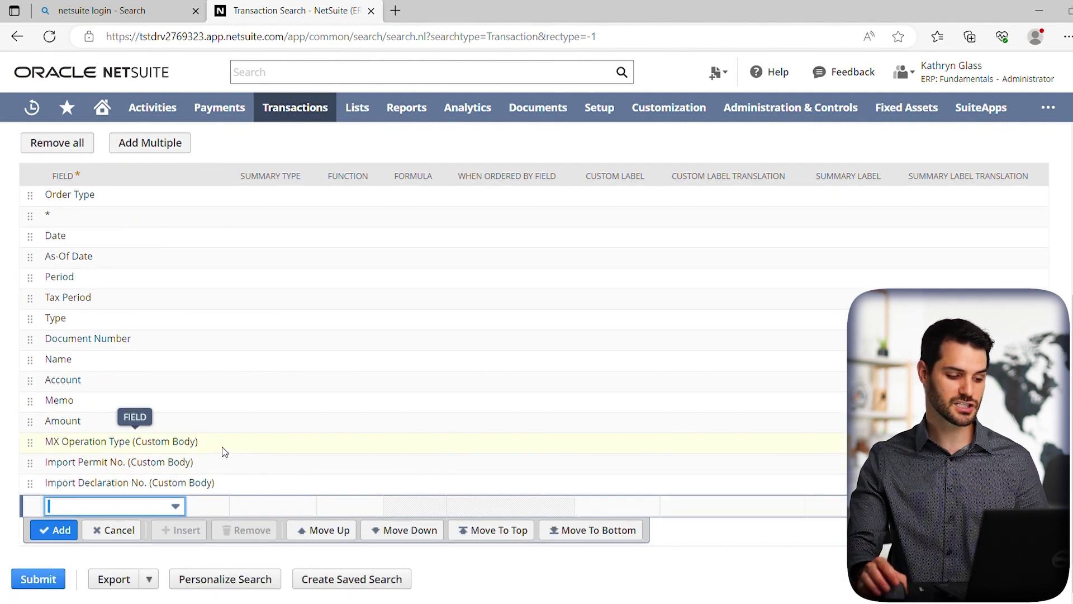
{"action": "scroll", "coordinate": [187, 420], "scroll_direction": "up", "scroll_amount": 2}
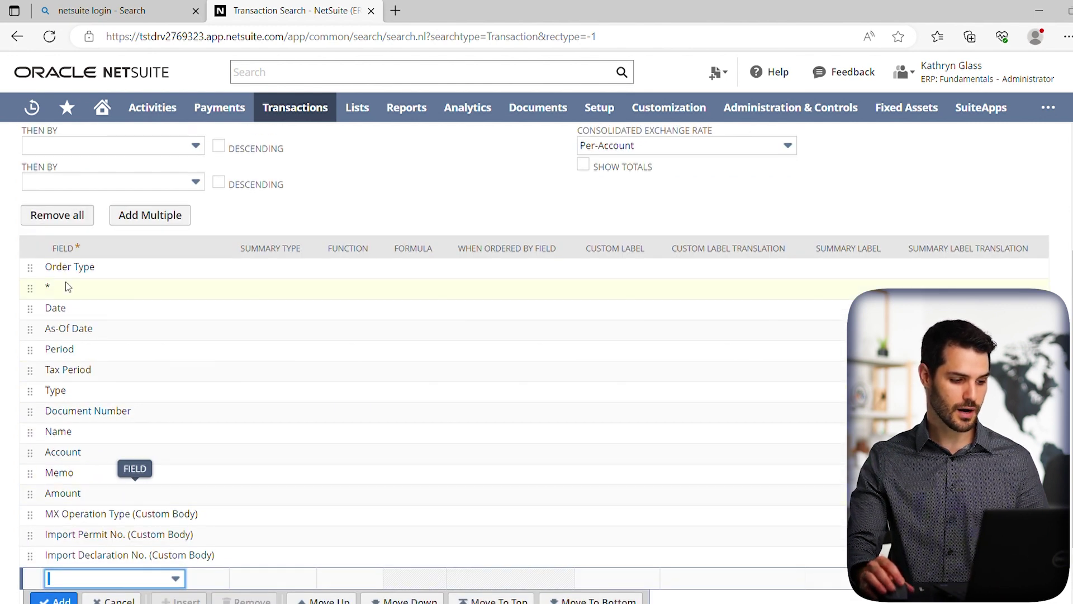
{"action": "left_click", "coordinate": [69, 216]}
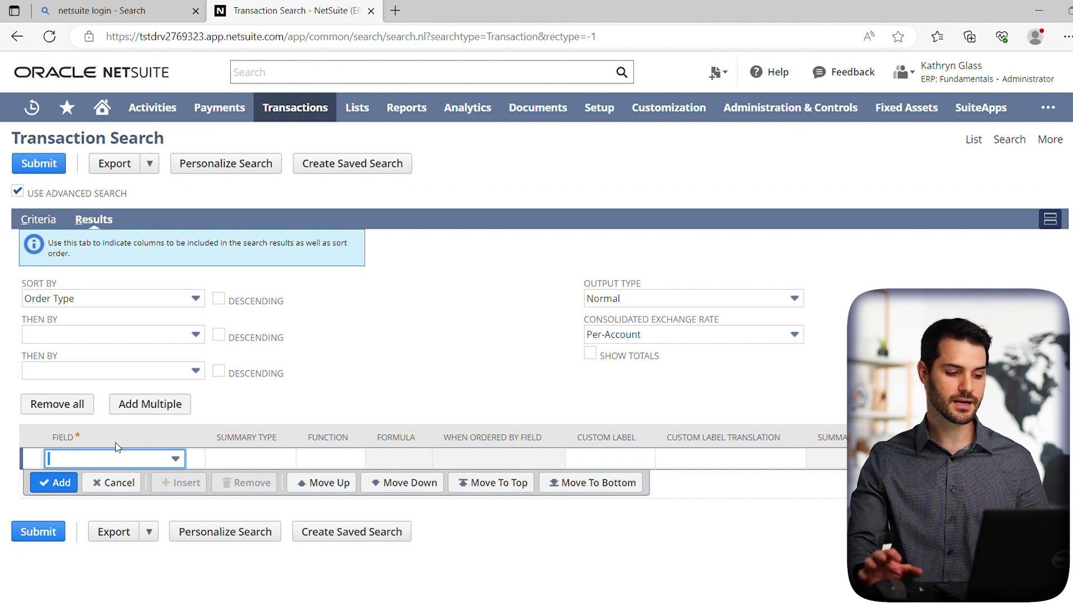
{"action": "left_click", "coordinate": [35, 219]}
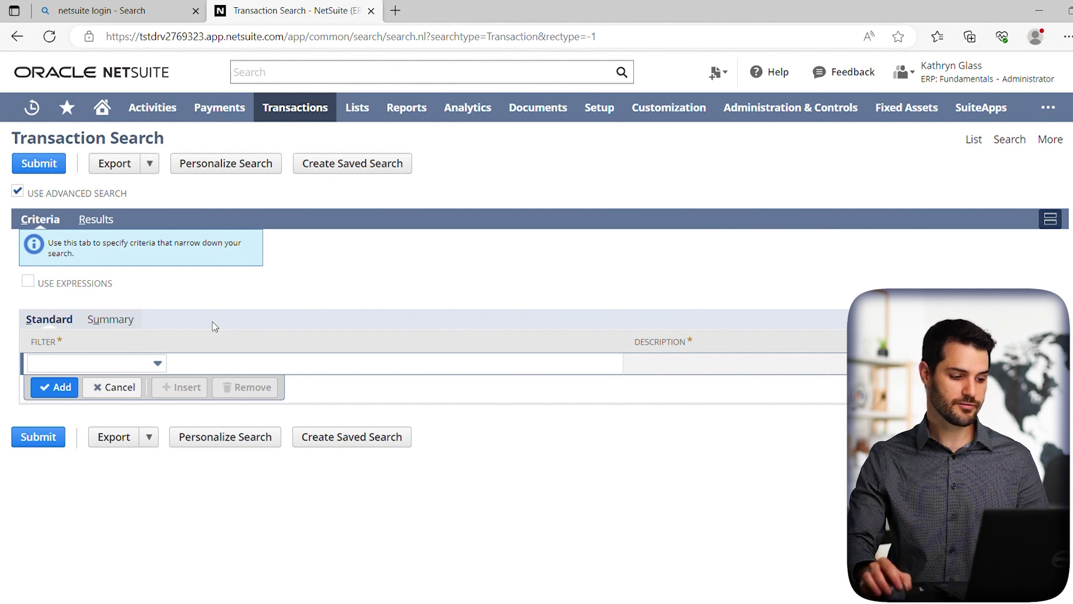
Step: Add the first filter: Main Line is Yes
{"action": "left_click", "coordinate": [158, 363]}
{"action": "type", "text": "Main Line"}
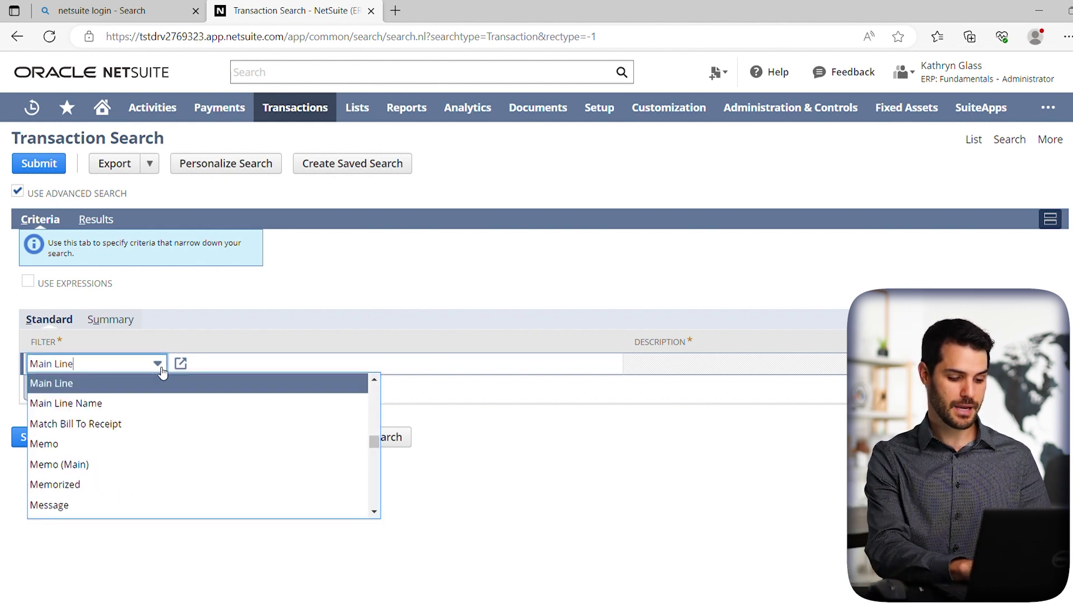
{"action": "key", "text": "Return"}
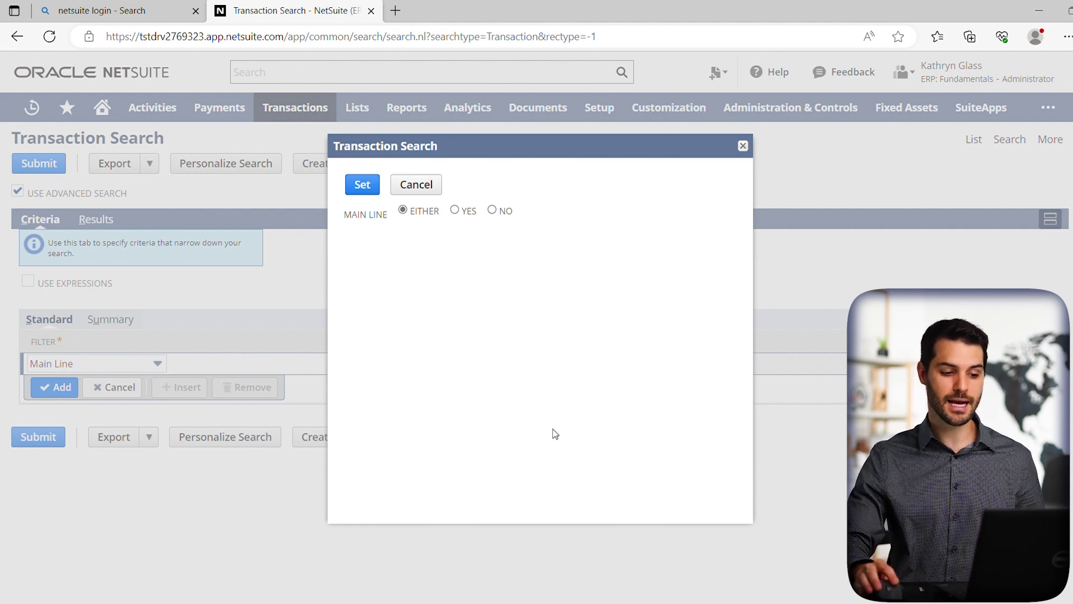
{"action": "left_click", "coordinate": [453, 210]}
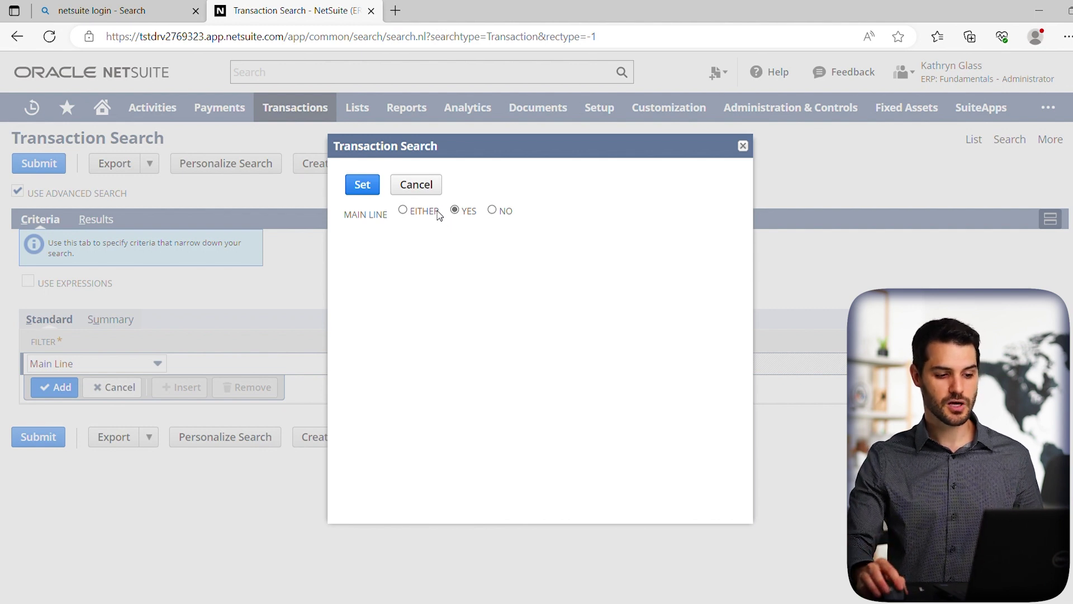
{"action": "left_click", "coordinate": [373, 191]}
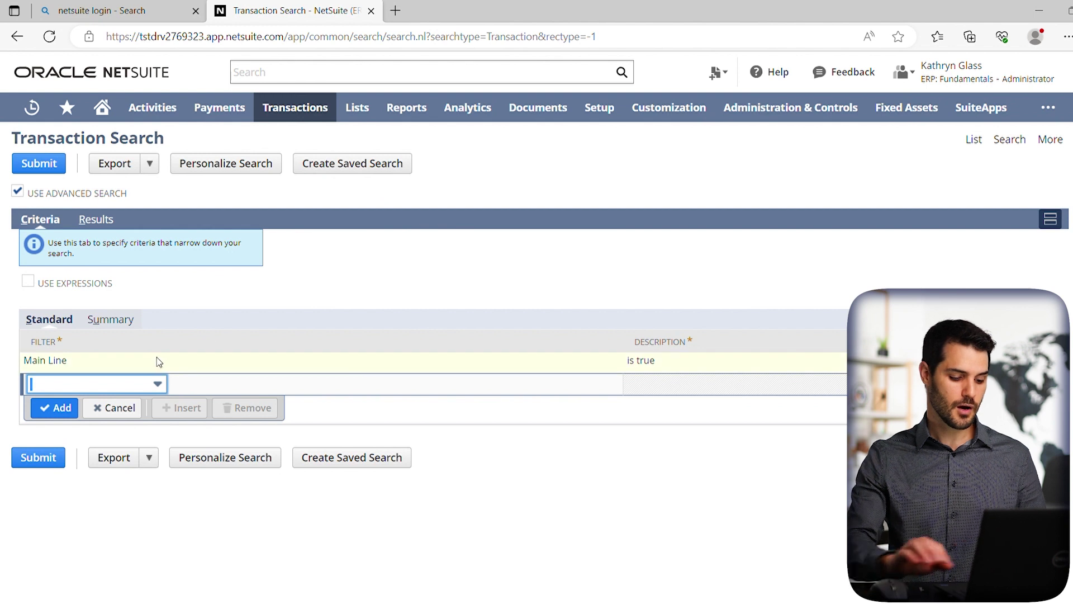
Step: Add the filter Type is Item Fulfillment, then enter Status in the next row
{"action": "type", "text": "Type"}
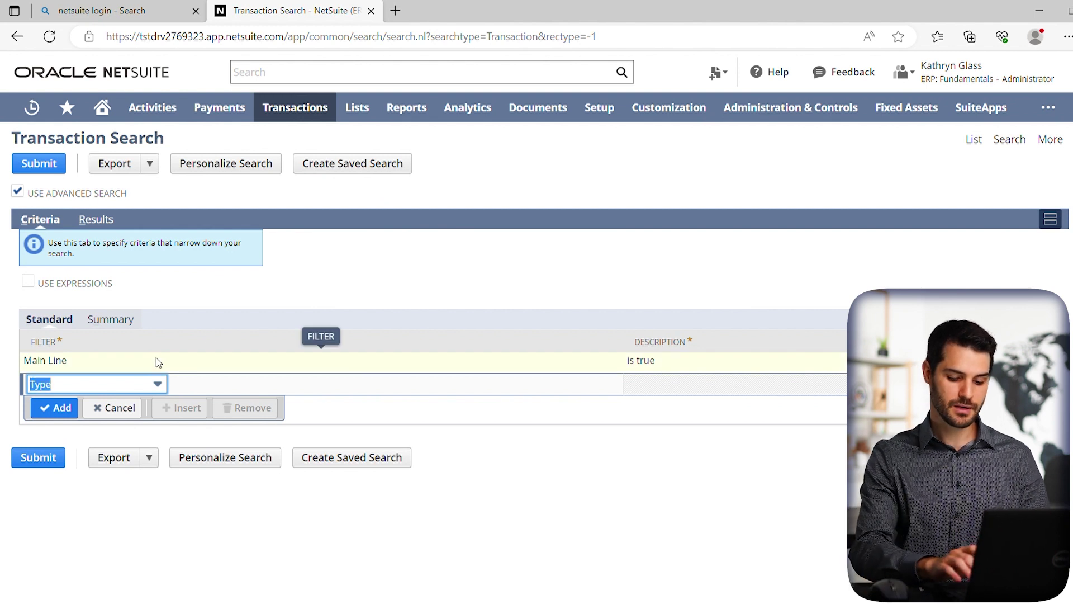
{"action": "key", "text": "Tab"}
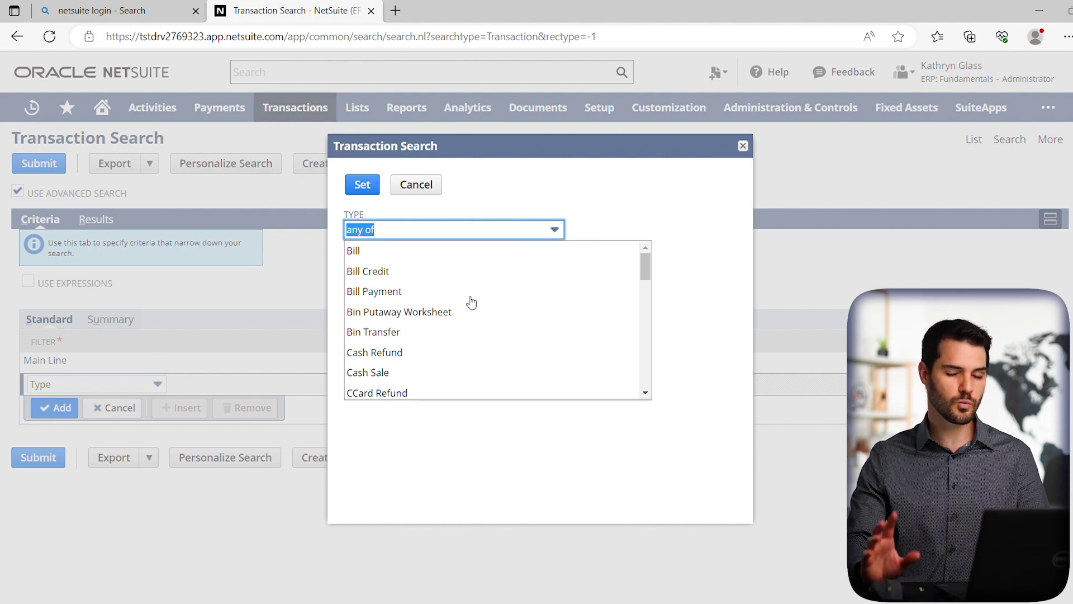
{"action": "scroll", "coordinate": [471, 302], "scroll_direction": "down", "scroll_amount": 8}
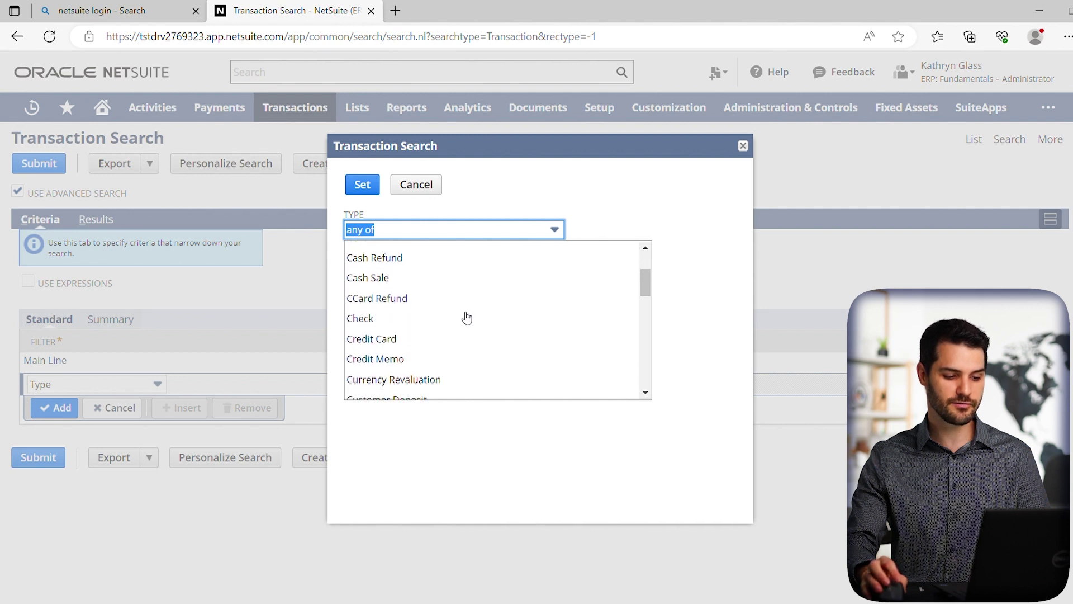
{"action": "scroll", "coordinate": [463, 332], "scroll_direction": "down", "scroll_amount": 4}
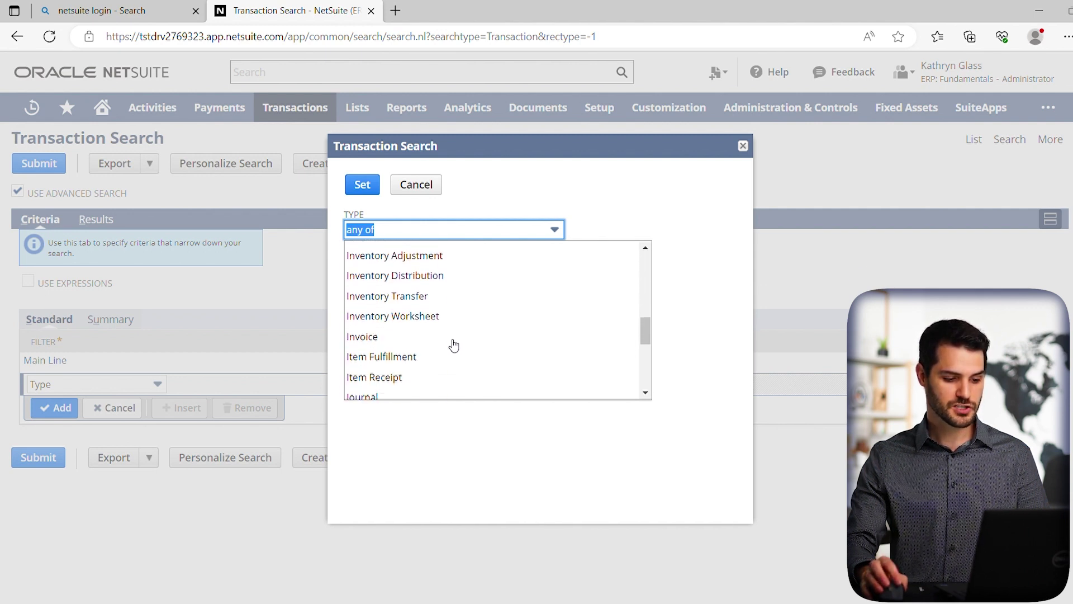
{"action": "left_click", "coordinate": [398, 358]}
{"action": "left_click", "coordinate": [374, 186]}
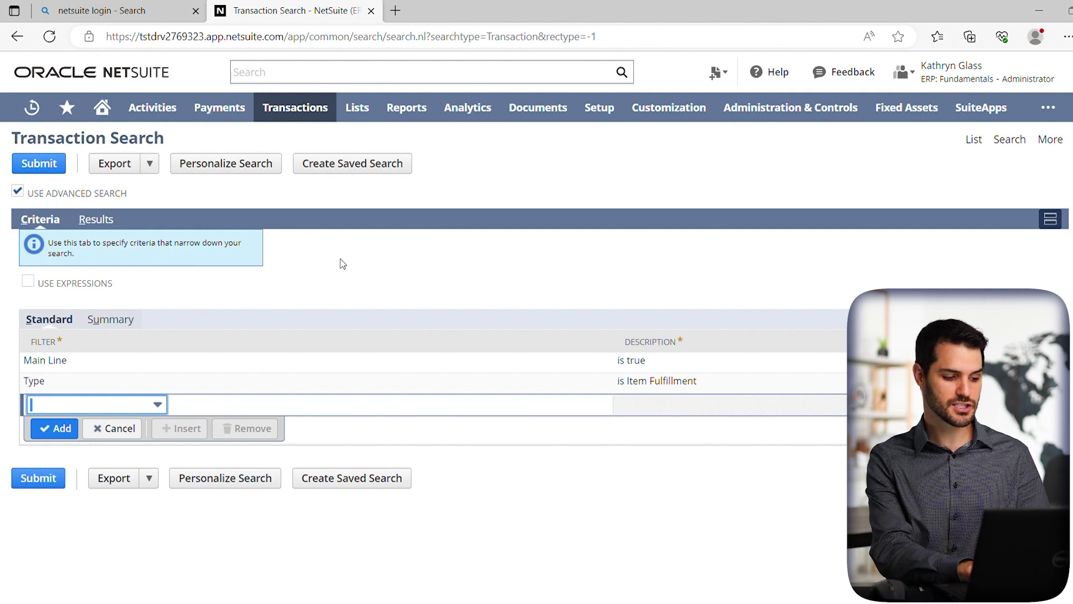
{"action": "type", "text": "stat"}
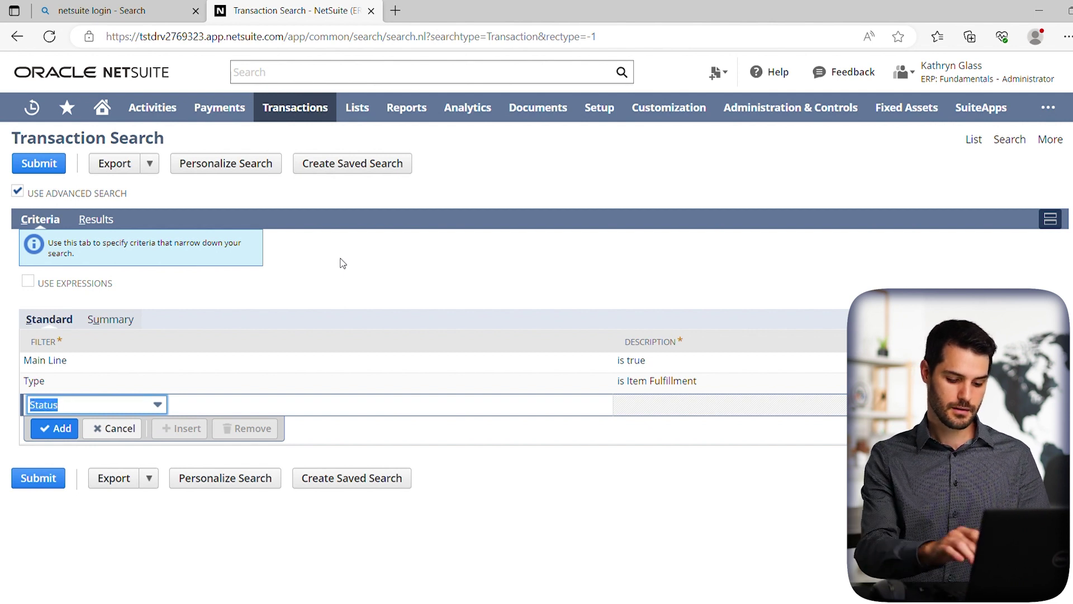
Step: Set the Status filter to any of Item Fulfillment:Picked and Item Fulfillment:Packed
{"action": "key", "text": "Tab"}
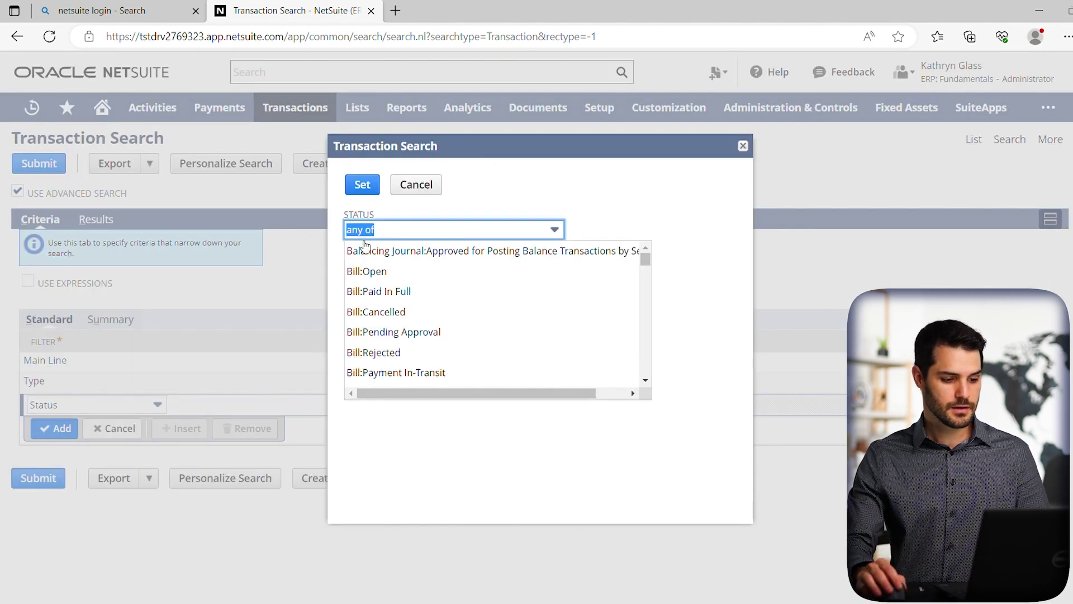
{"action": "scroll", "coordinate": [490, 280], "scroll_direction": "down", "scroll_amount": 5}
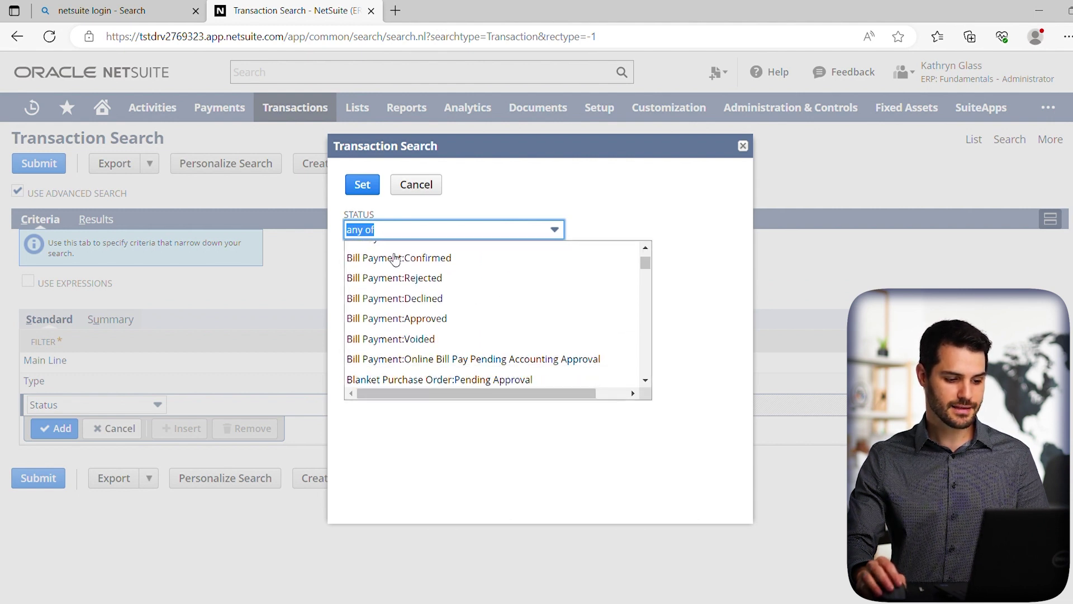
{"action": "scroll", "coordinate": [391, 274], "scroll_direction": "down", "scroll_amount": 1}
{"action": "scroll", "coordinate": [393, 281], "scroll_direction": "down", "scroll_amount": 2}
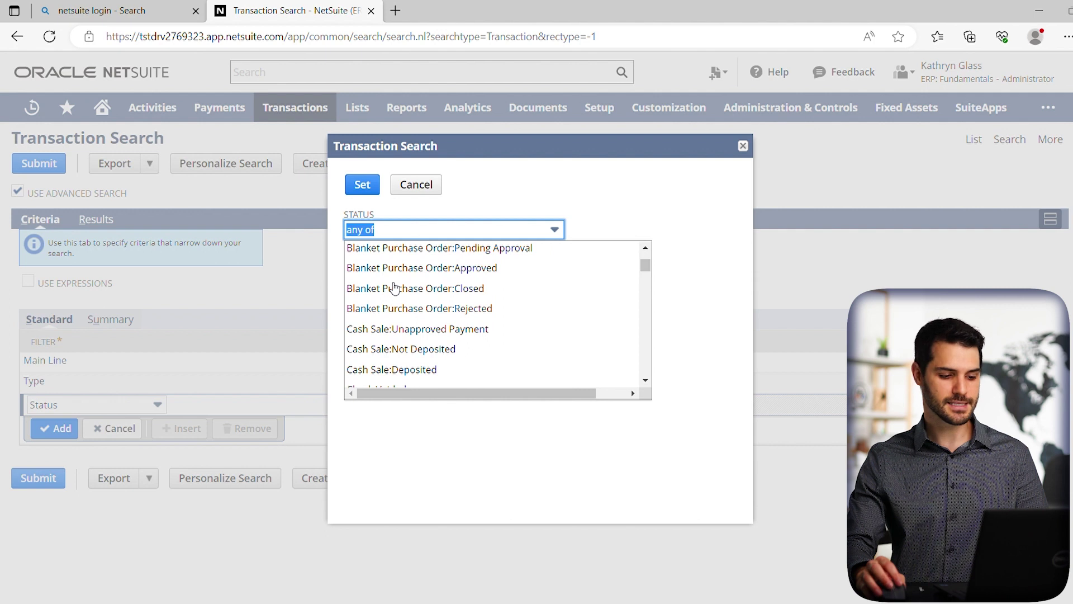
{"action": "scroll", "coordinate": [394, 291], "scroll_direction": "down", "scroll_amount": 3}
{"action": "scroll", "coordinate": [393, 296], "scroll_direction": "down", "scroll_amount": 10}
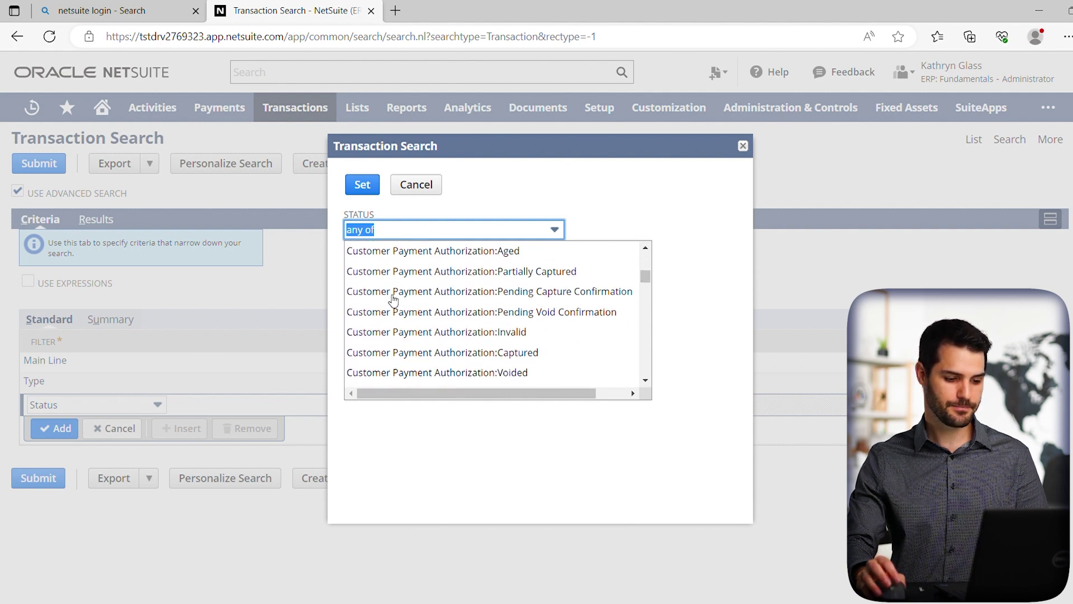
{"action": "scroll", "coordinate": [392, 302], "scroll_direction": "down", "scroll_amount": 15}
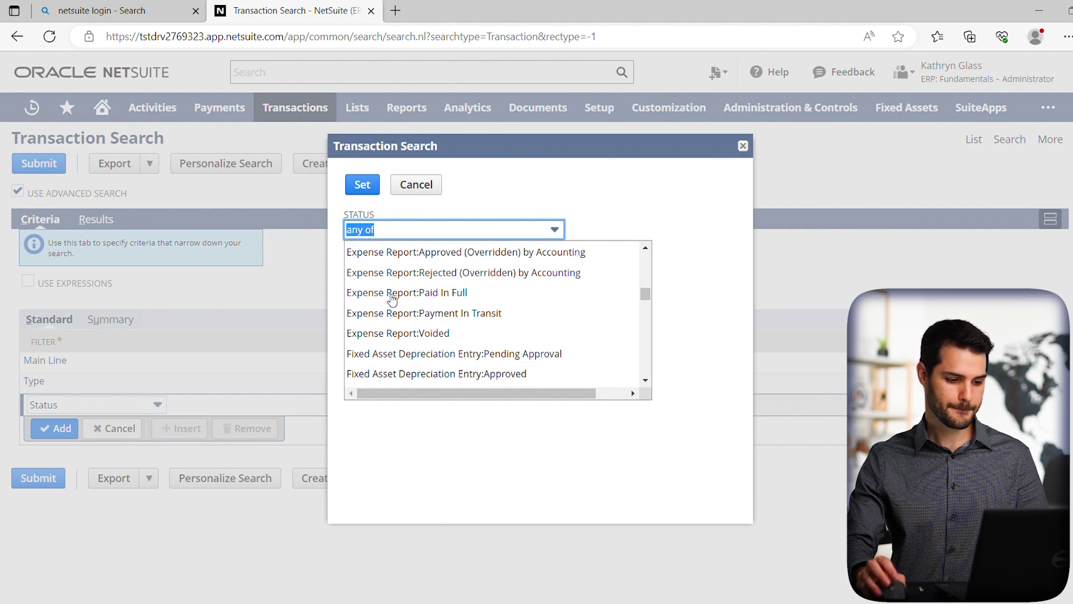
{"action": "scroll", "coordinate": [392, 296], "scroll_direction": "down", "scroll_amount": 8}
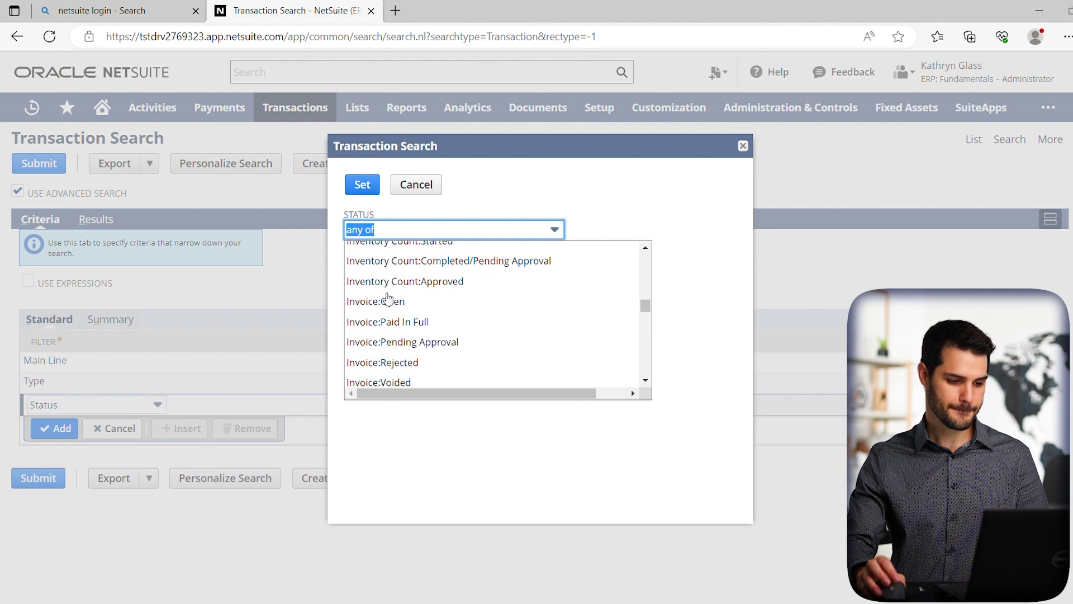
{"action": "scroll", "coordinate": [389, 297], "scroll_direction": "down", "scroll_amount": 6}
{"action": "scroll", "coordinate": [394, 295], "scroll_direction": "up", "scroll_amount": 2}
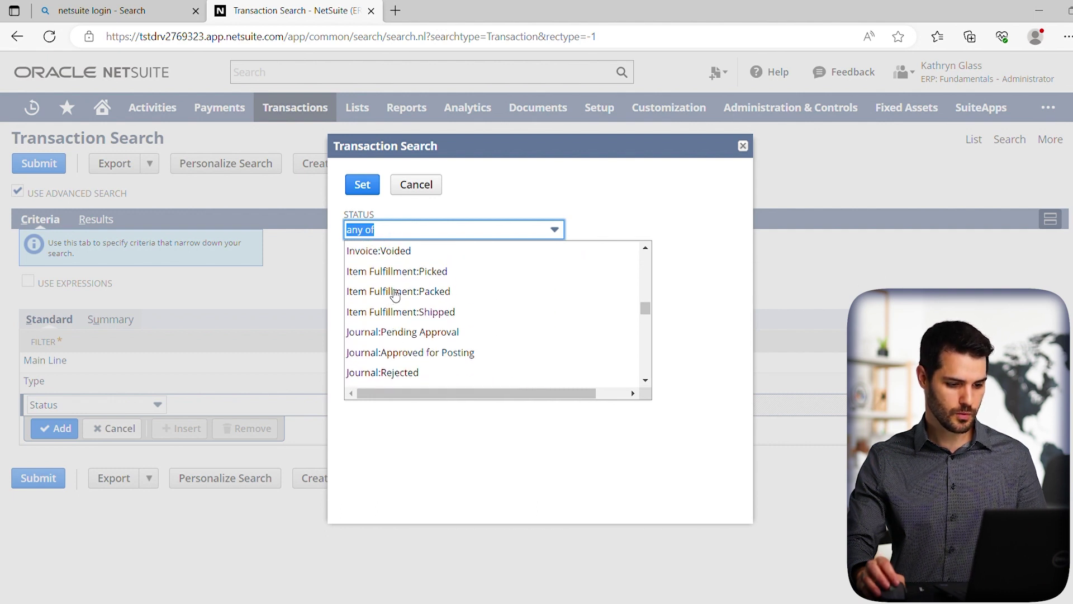
{"action": "left_click", "coordinate": [418, 274]}
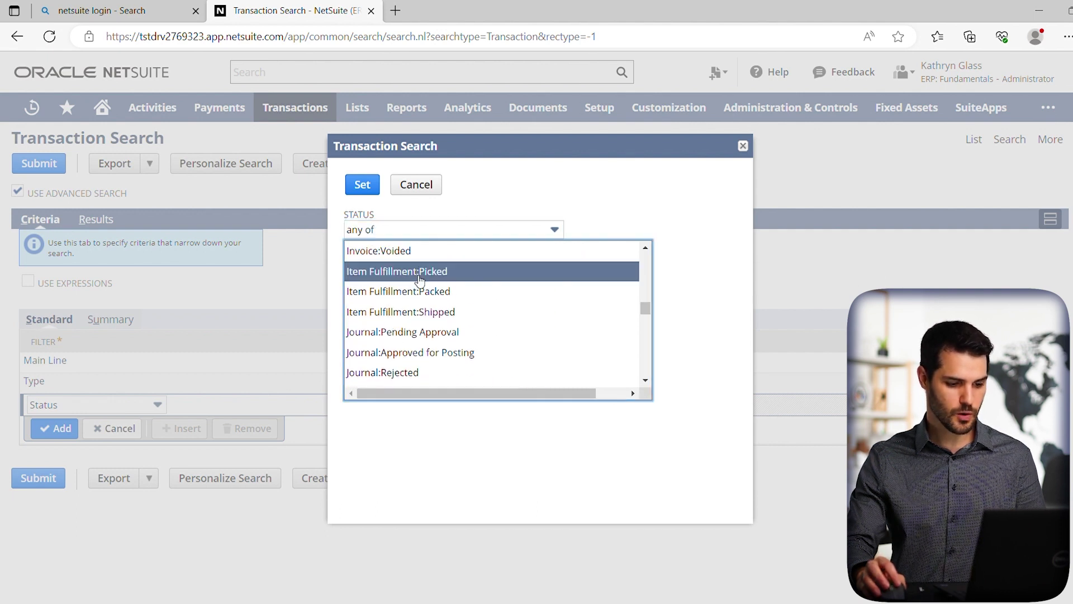
{"action": "left_click", "coordinate": [421, 292], "text": "ctrl"}
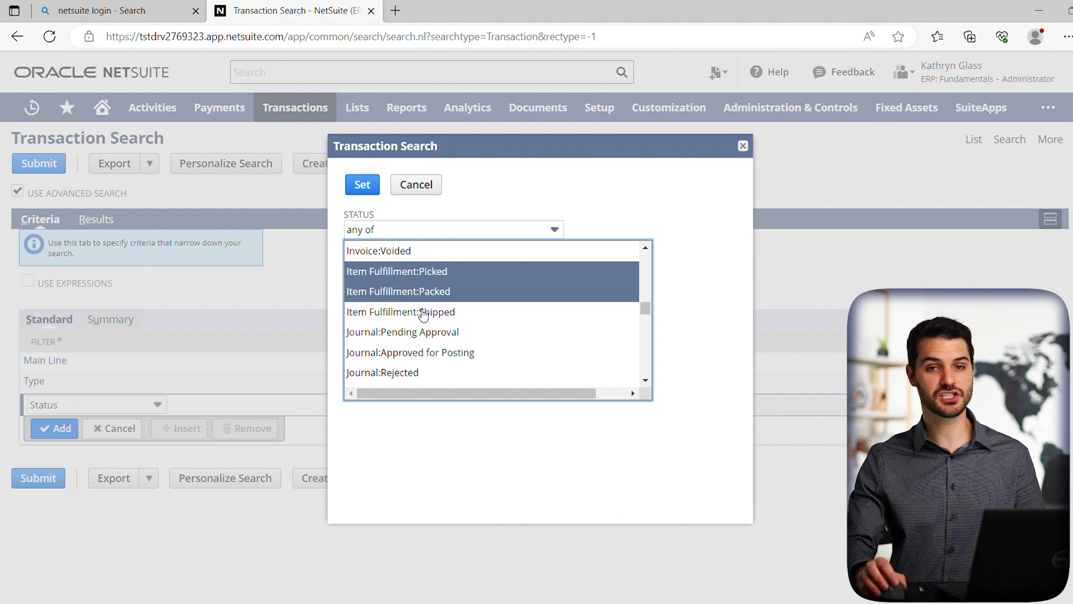
{"action": "left_click", "coordinate": [363, 187]}
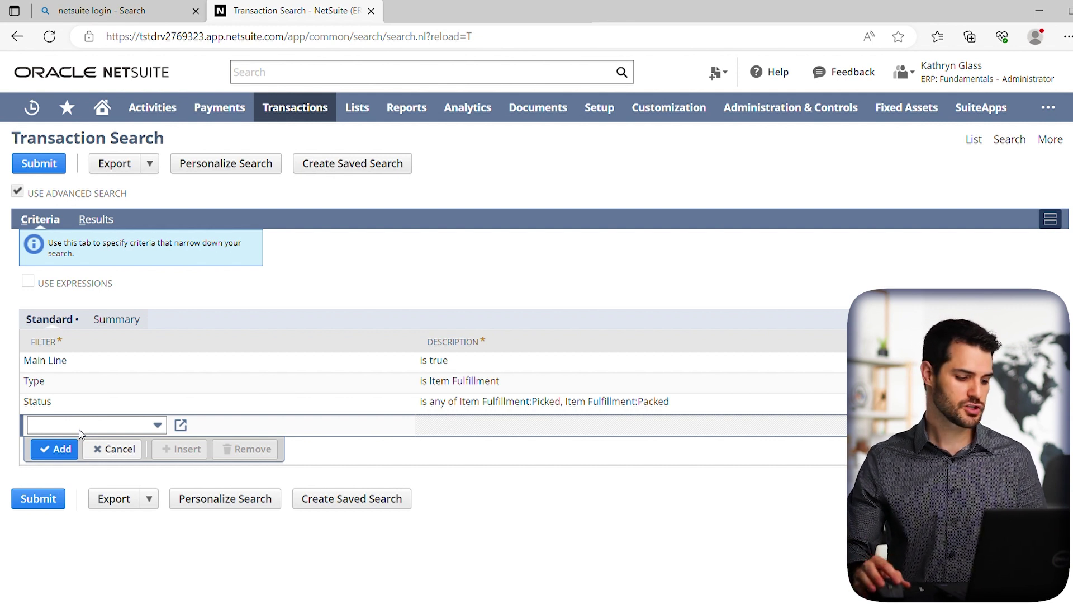
Step: Add a Date filter set to within this month
{"action": "left_click", "coordinate": [81, 432]}
{"action": "type", "text": "date"}
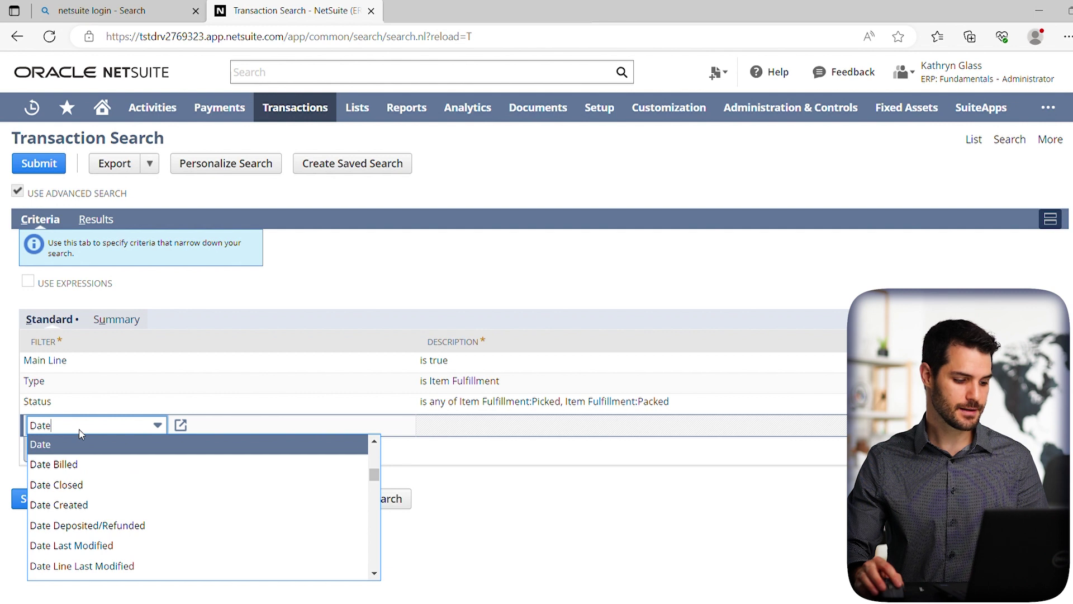
{"action": "left_click", "coordinate": [71, 447]}
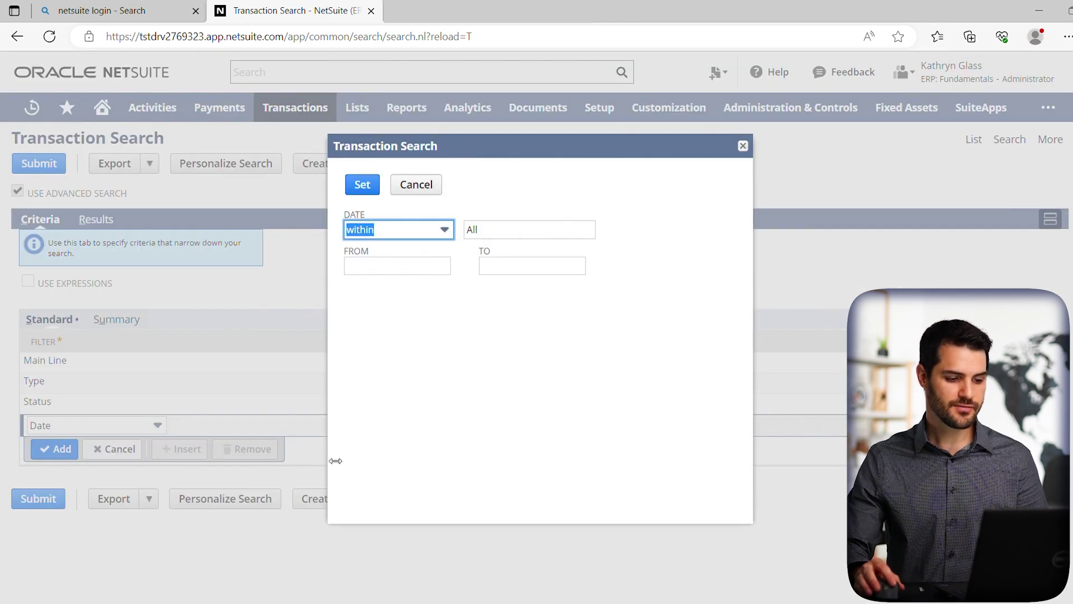
{"action": "left_click", "coordinate": [447, 236]}
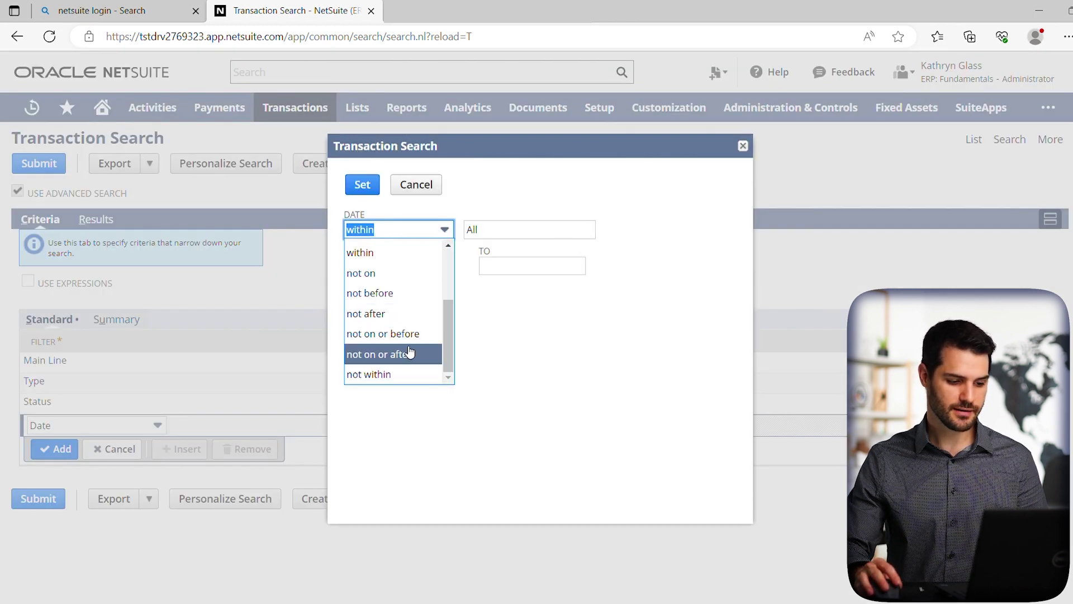
{"action": "scroll", "coordinate": [410, 345], "scroll_direction": "up", "scroll_amount": 3}
{"action": "scroll", "coordinate": [411, 339], "scroll_direction": "down", "scroll_amount": 3}
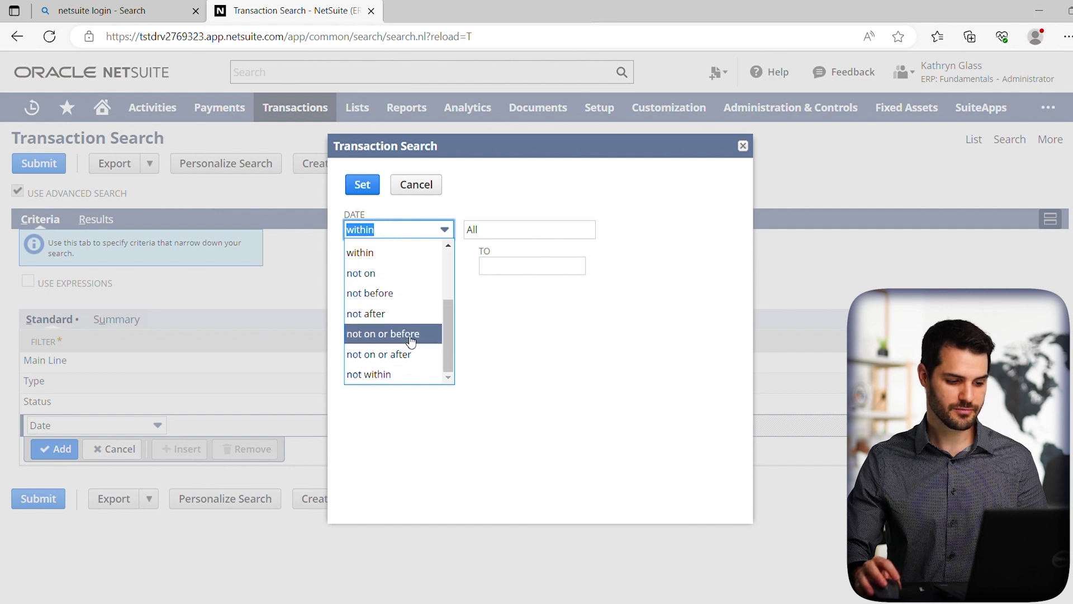
{"action": "left_click", "coordinate": [388, 254]}
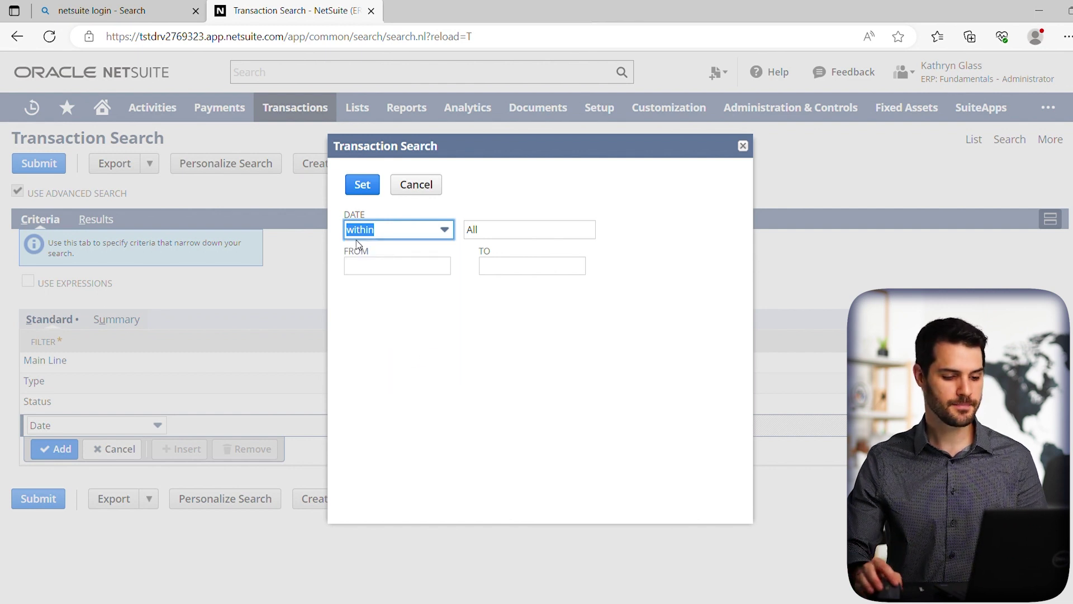
{"action": "left_click", "coordinate": [474, 250]}
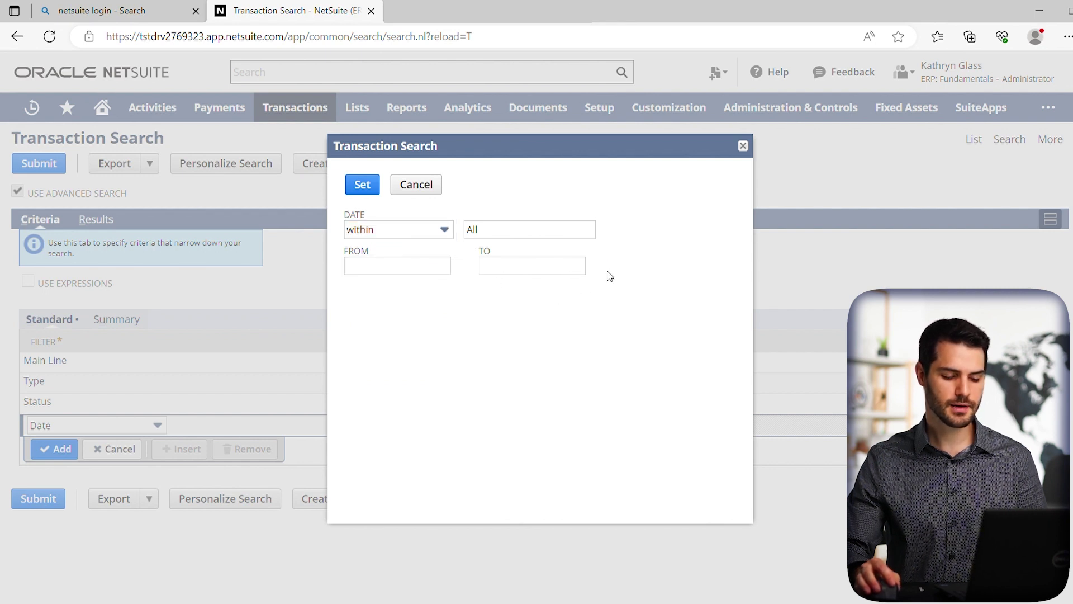
{"action": "left_click", "coordinate": [498, 231]}
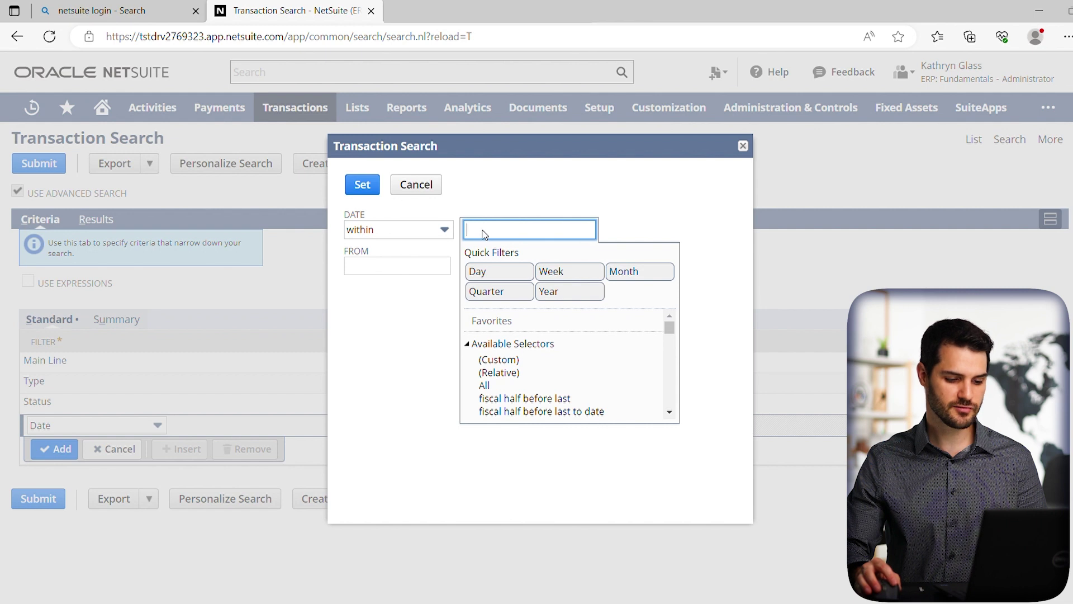
{"action": "left_click", "coordinate": [635, 275]}
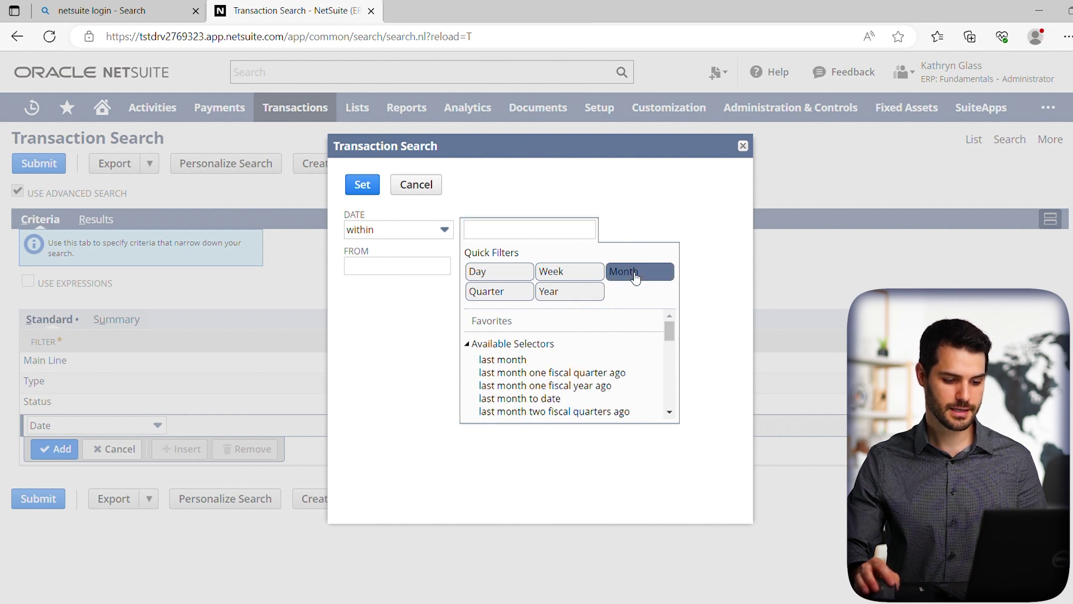
{"action": "scroll", "coordinate": [538, 368], "scroll_direction": "down", "scroll_amount": 5}
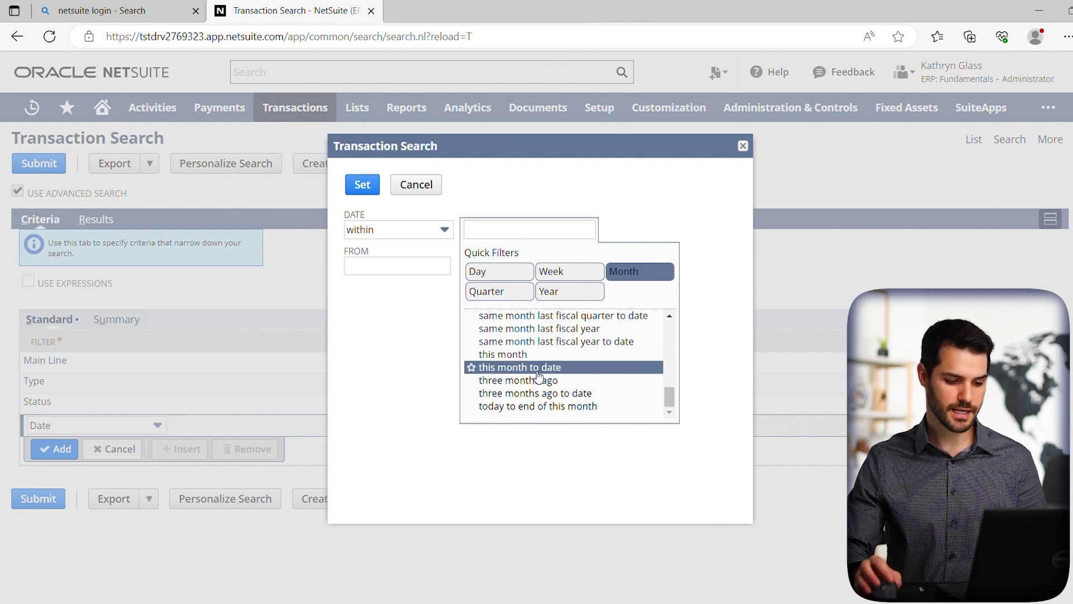
{"action": "left_click", "coordinate": [512, 354]}
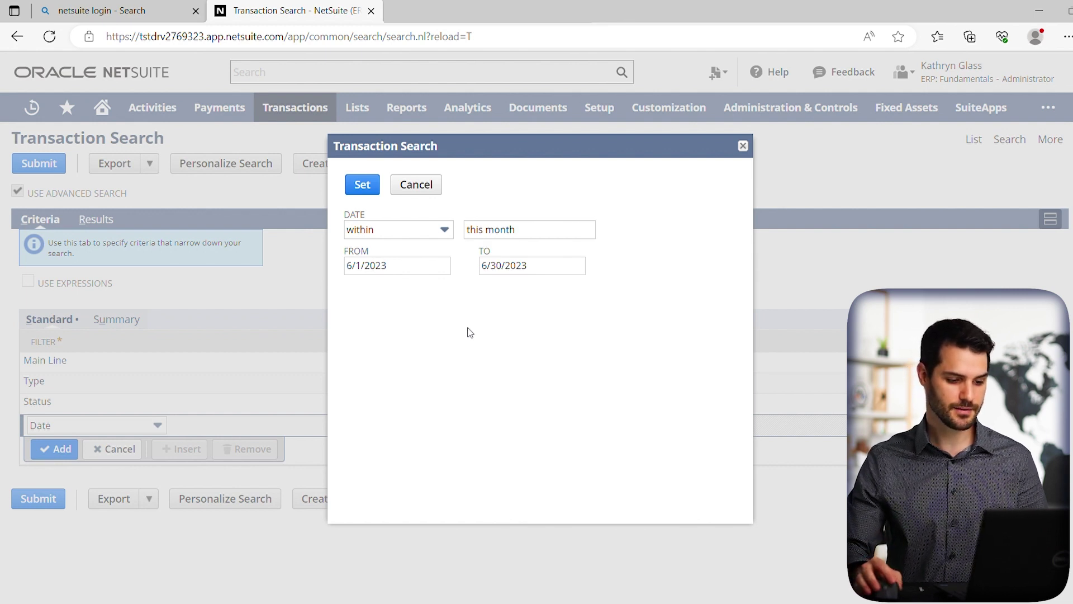
{"action": "left_click", "coordinate": [372, 191]}
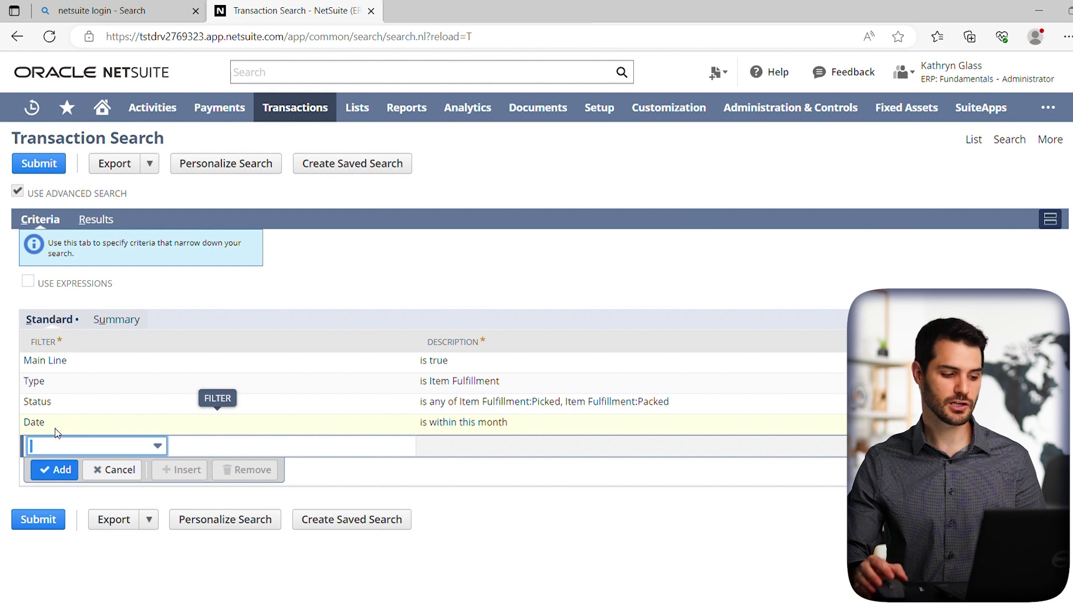
Step: On the Results tab, add Transaction Number, Name and Created From columns
{"action": "left_click", "coordinate": [107, 222]}
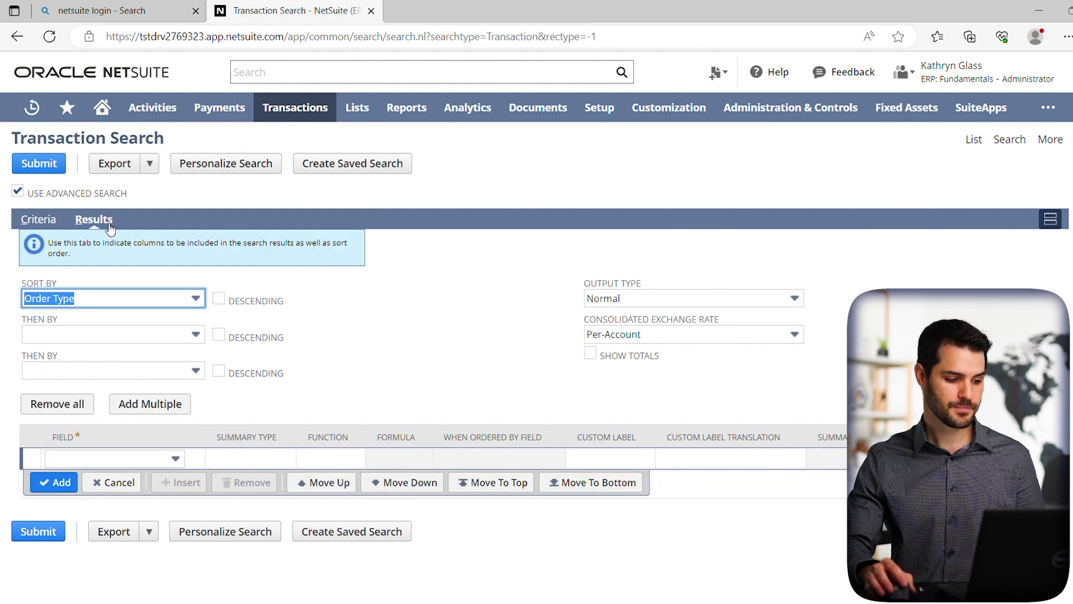
{"action": "left_click", "coordinate": [384, 331]}
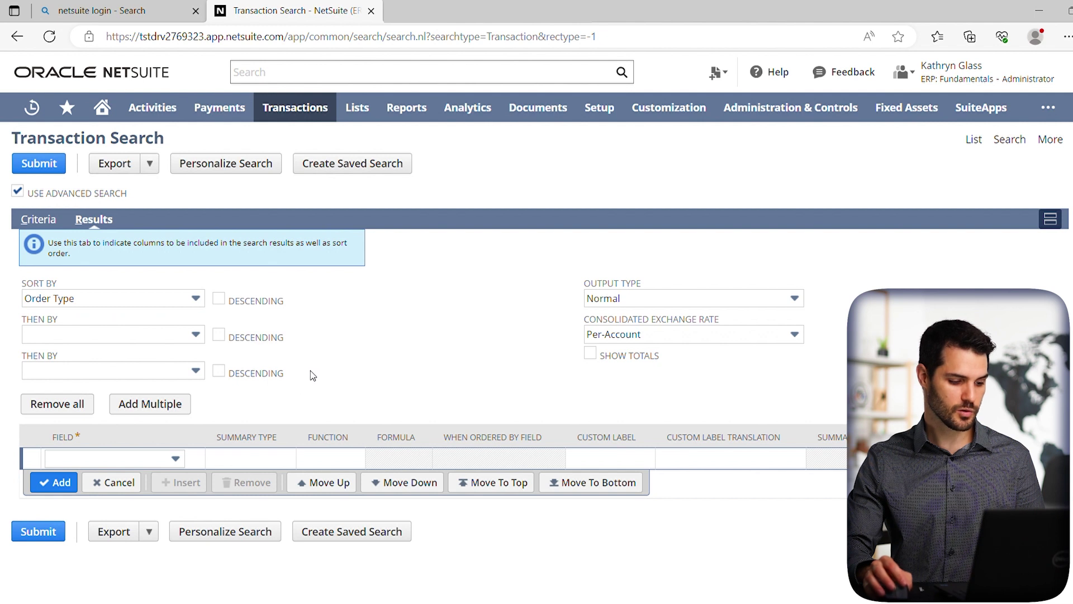
{"action": "left_click", "coordinate": [177, 459]}
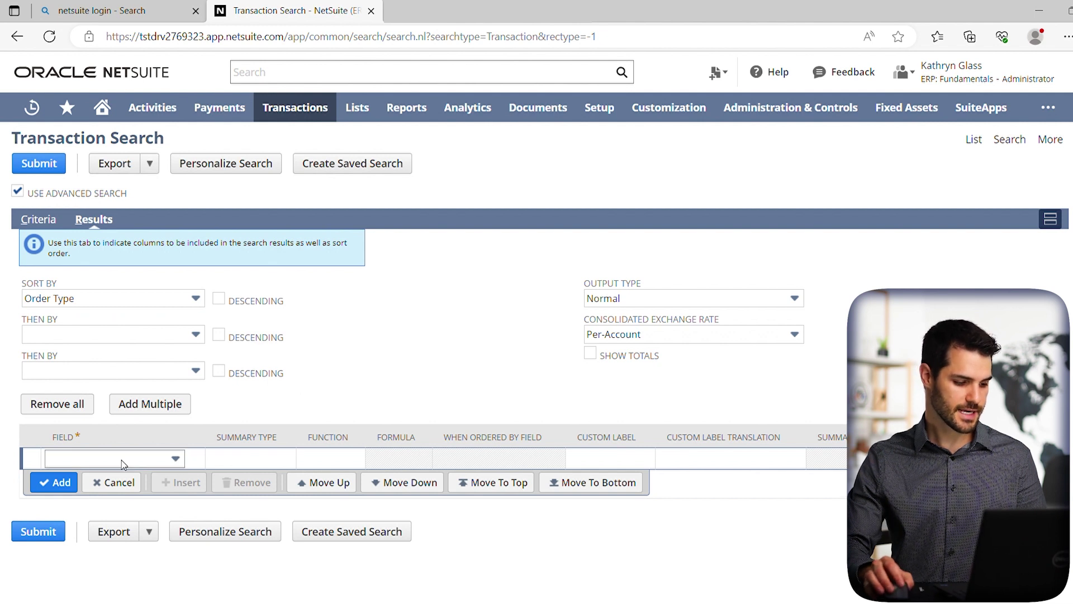
{"action": "type", "text": "trans"}
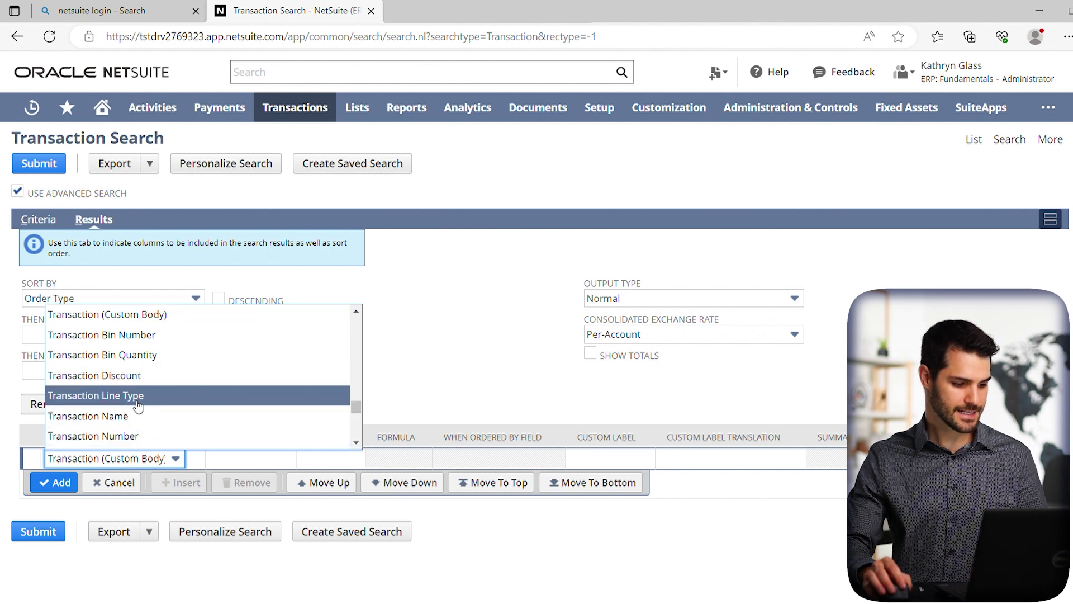
{"action": "left_click", "coordinate": [124, 436]}
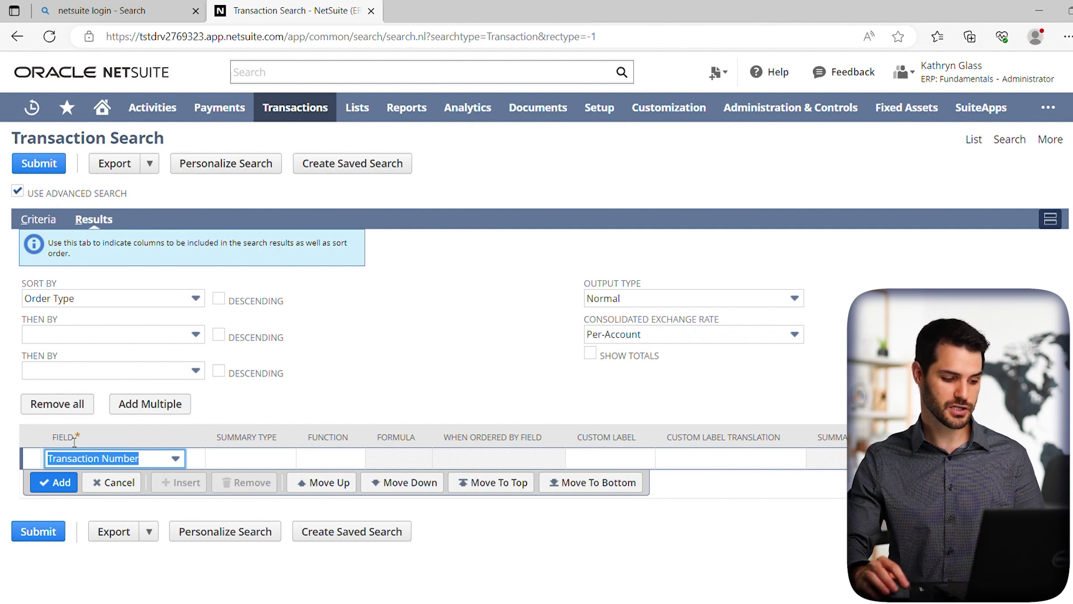
{"action": "left_click", "coordinate": [60, 482]}
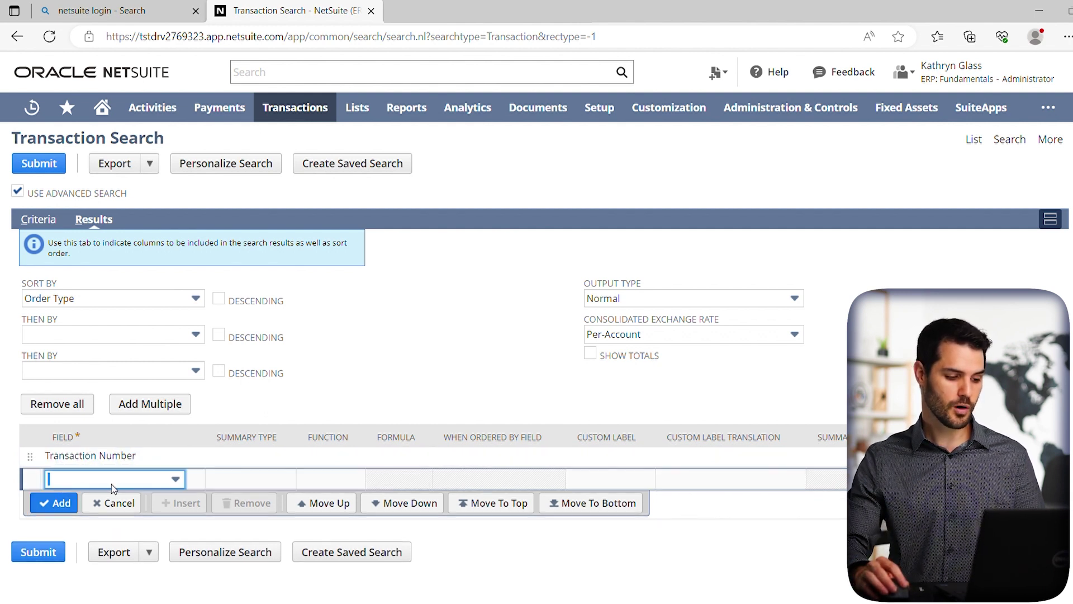
{"action": "type", "text": "Name"}
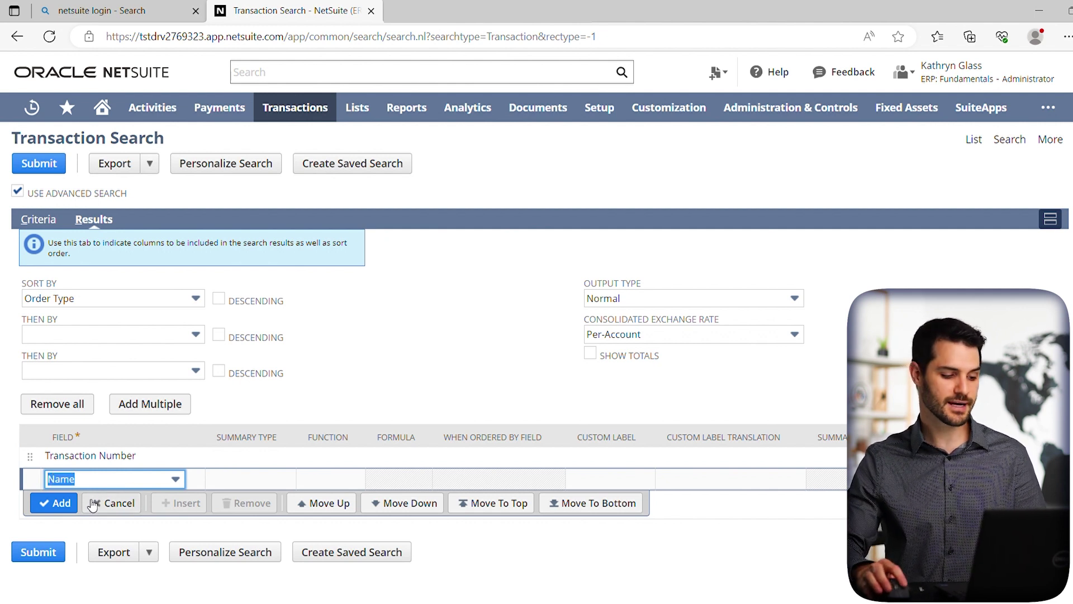
{"action": "left_click", "coordinate": [62, 503]}
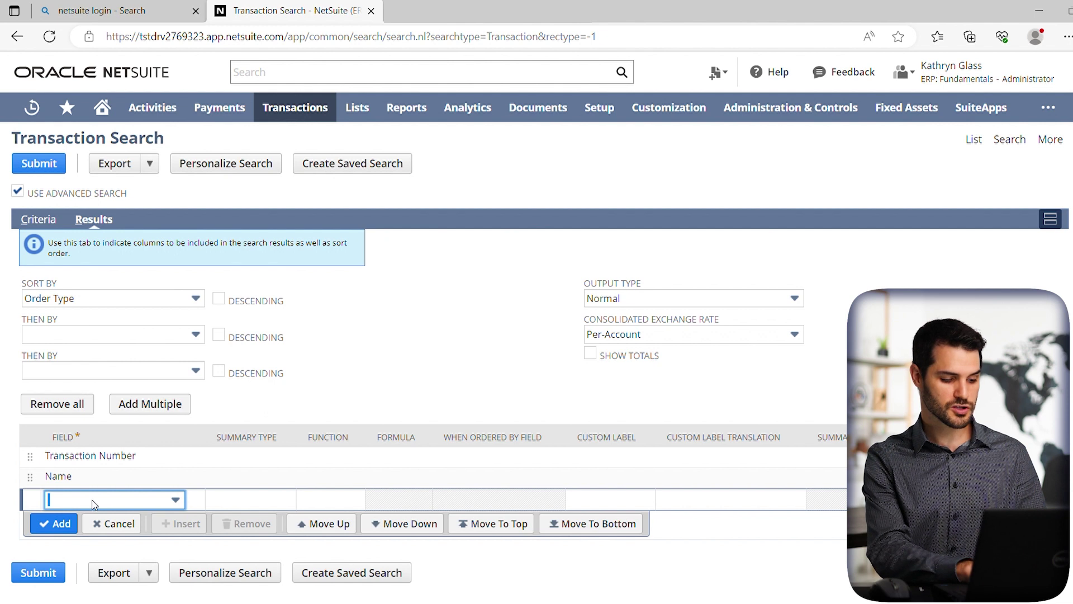
{"action": "type", "text": "c"}
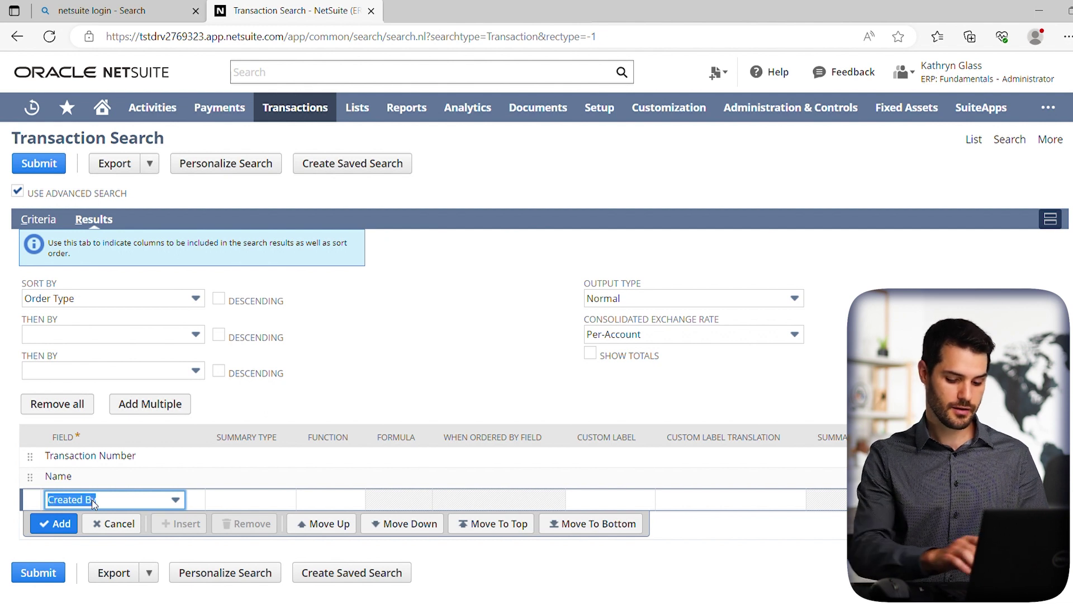
{"action": "key", "text": "Down"}
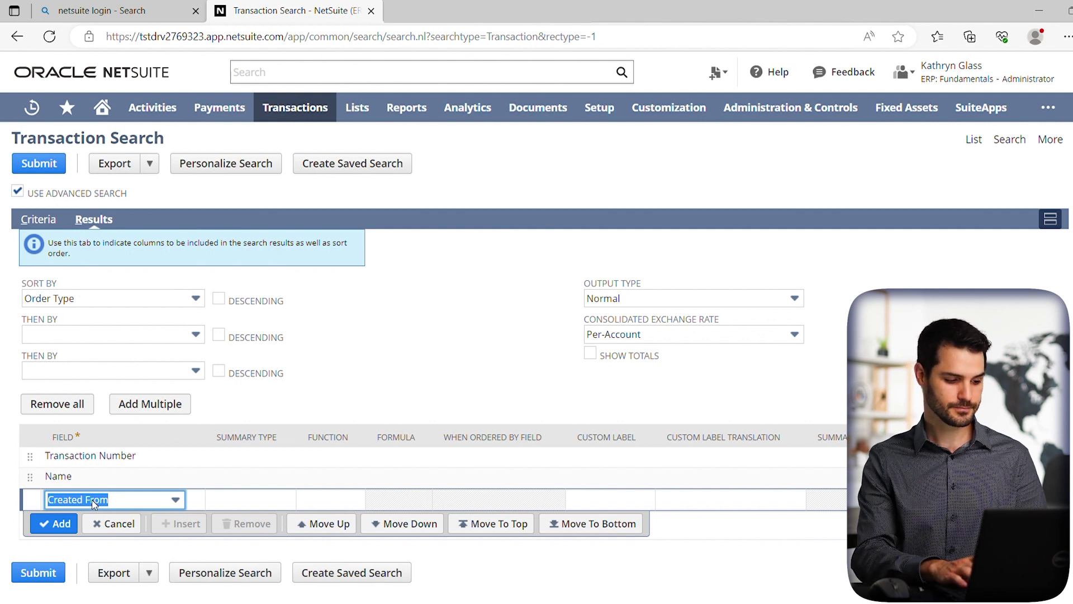
{"action": "key", "text": "Return"}
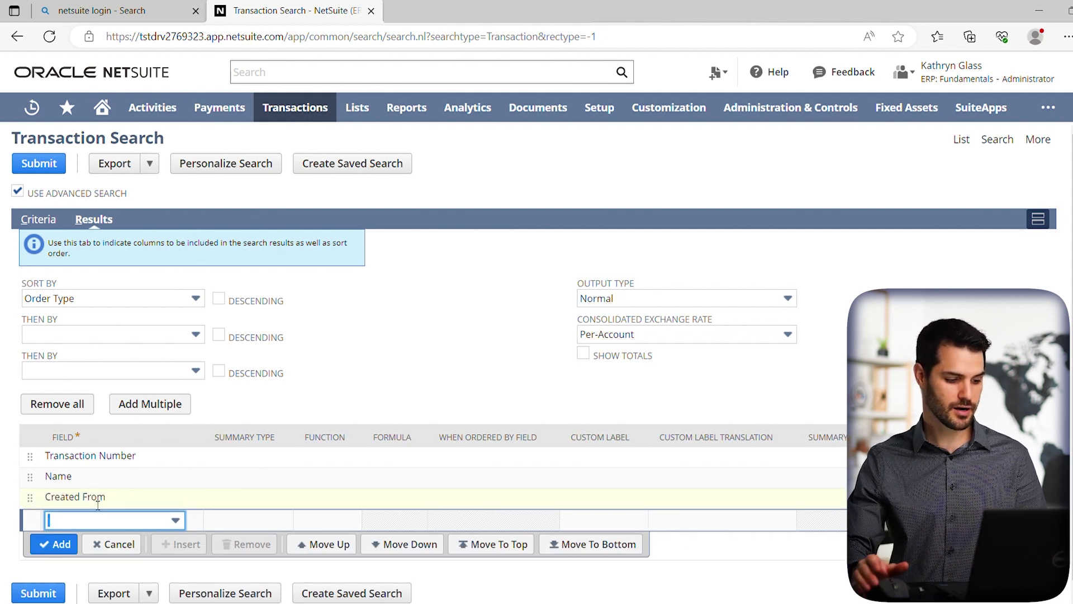
Step: Add Date and Status as further result columns
{"action": "type", "text": "d"}
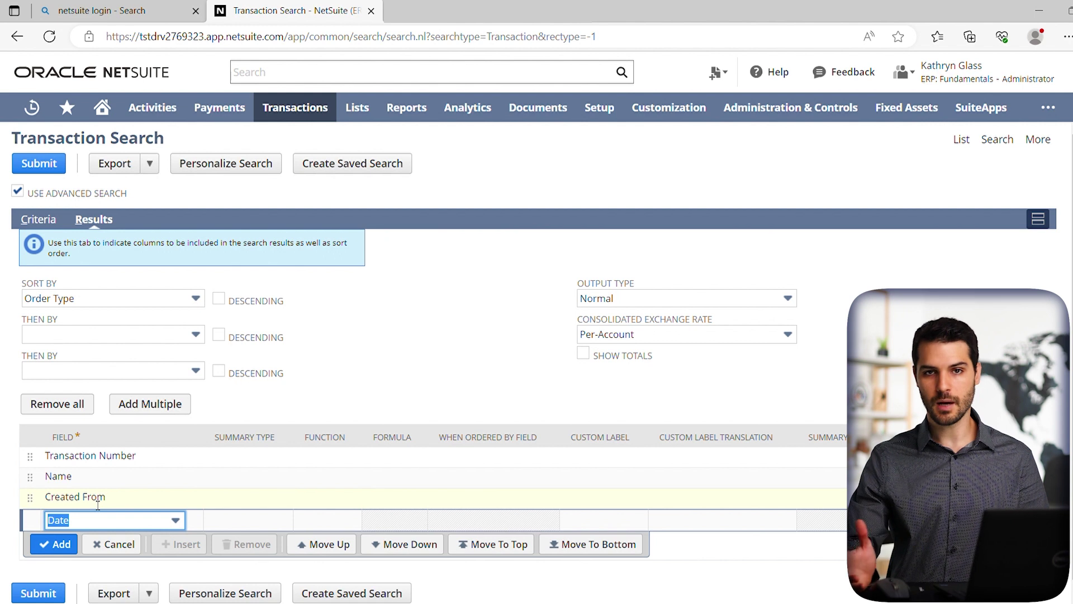
{"action": "left_click", "coordinate": [61, 544]}
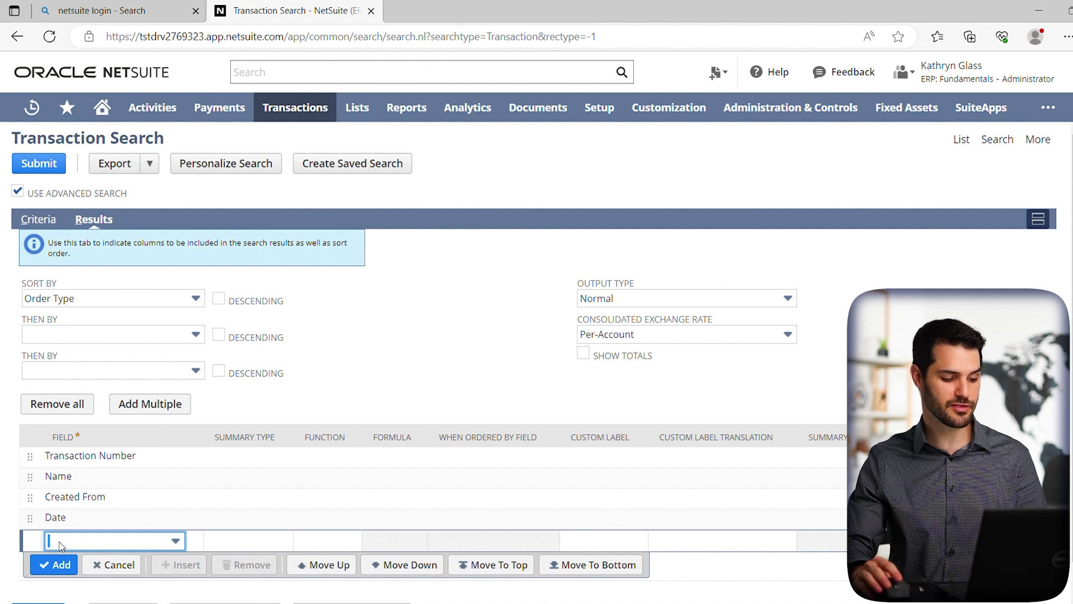
{"action": "left_click", "coordinate": [60, 537]}
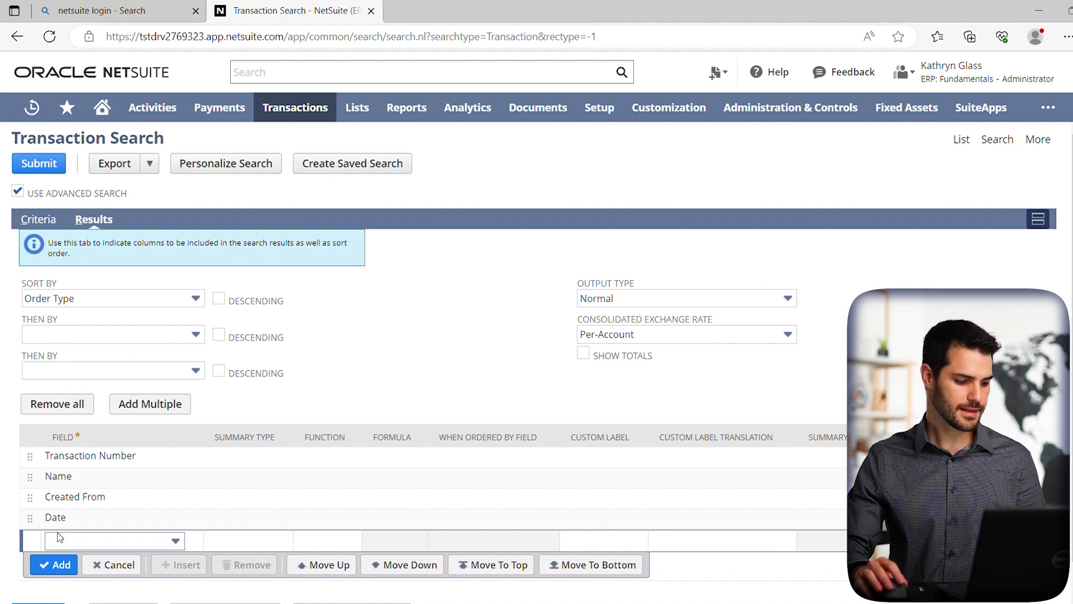
{"action": "left_click", "coordinate": [65, 545]}
{"action": "type", "text": "Status"}
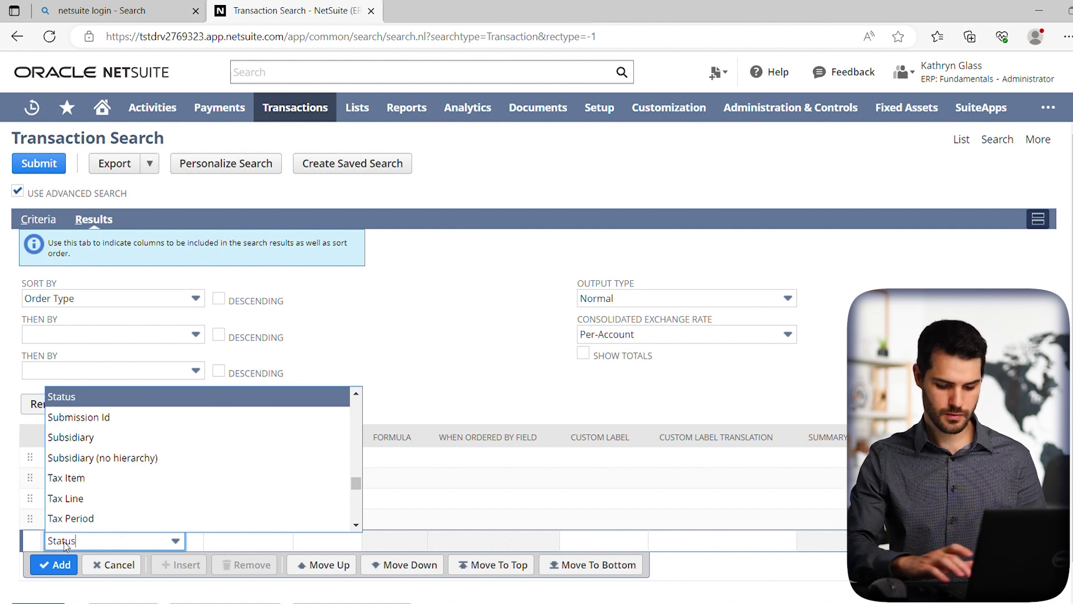
{"action": "key", "text": "Return"}
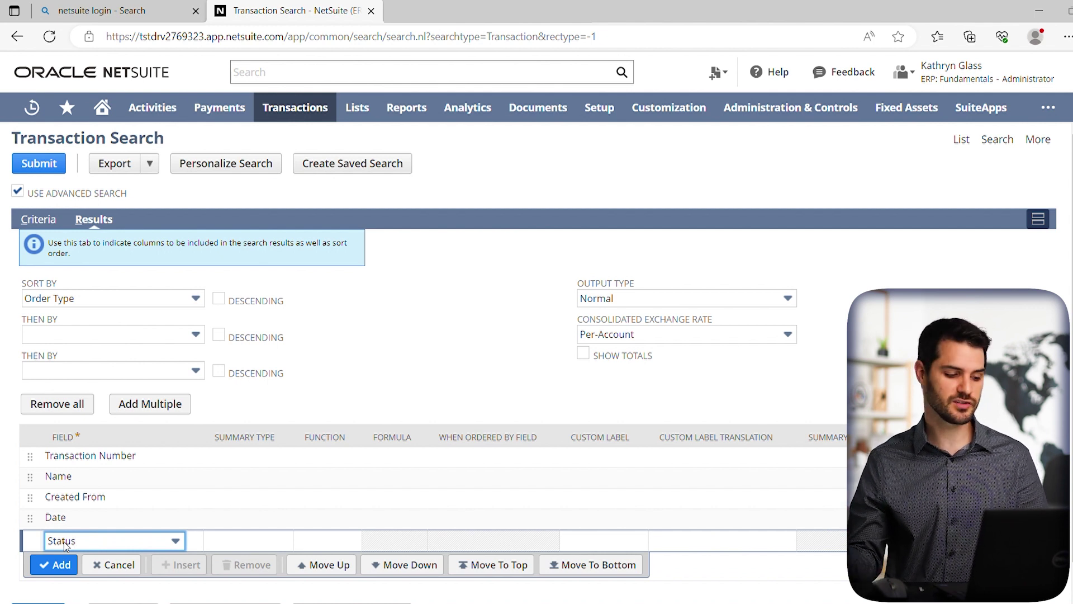
{"action": "key", "text": "Return"}
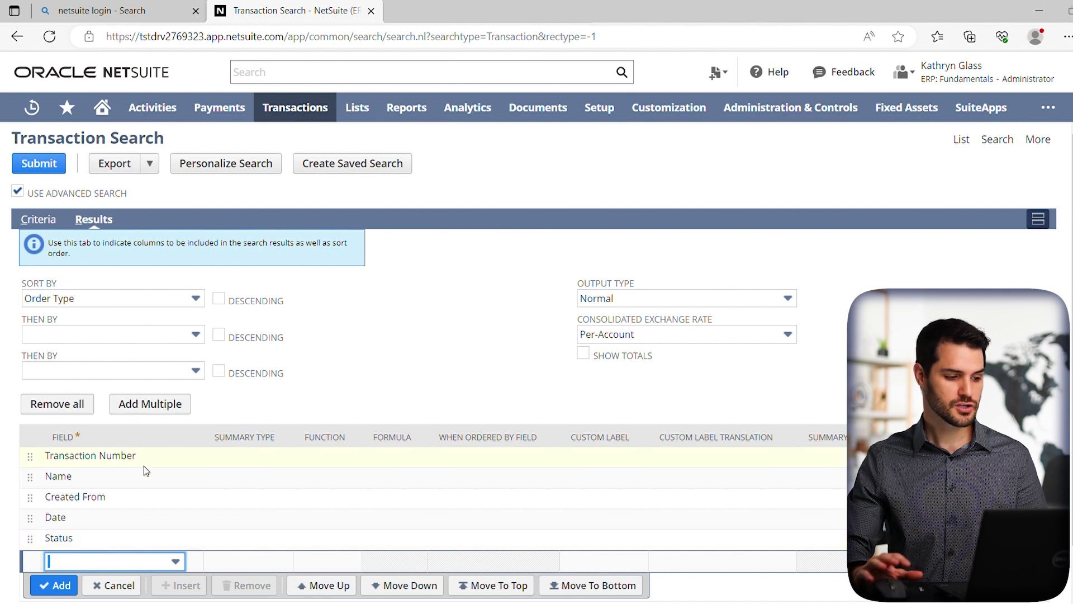
{"action": "scroll", "coordinate": [143, 465], "scroll_direction": "down", "scroll_amount": 1}
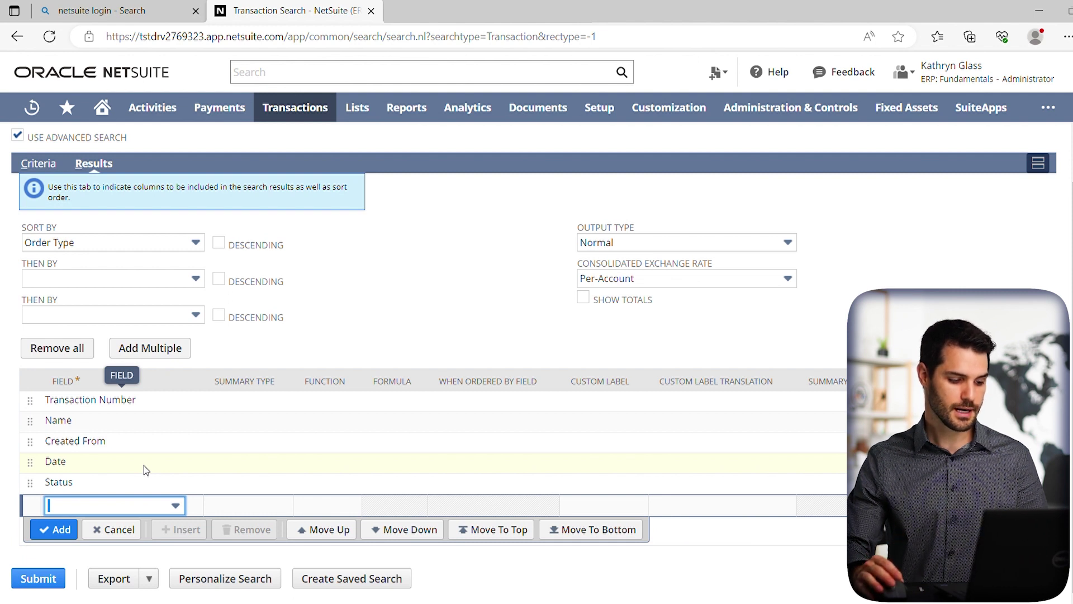
Step: Run the search, showing three Picked or Packed fulfillments, and choose Save This Search
{"action": "left_click", "coordinate": [52, 586]}
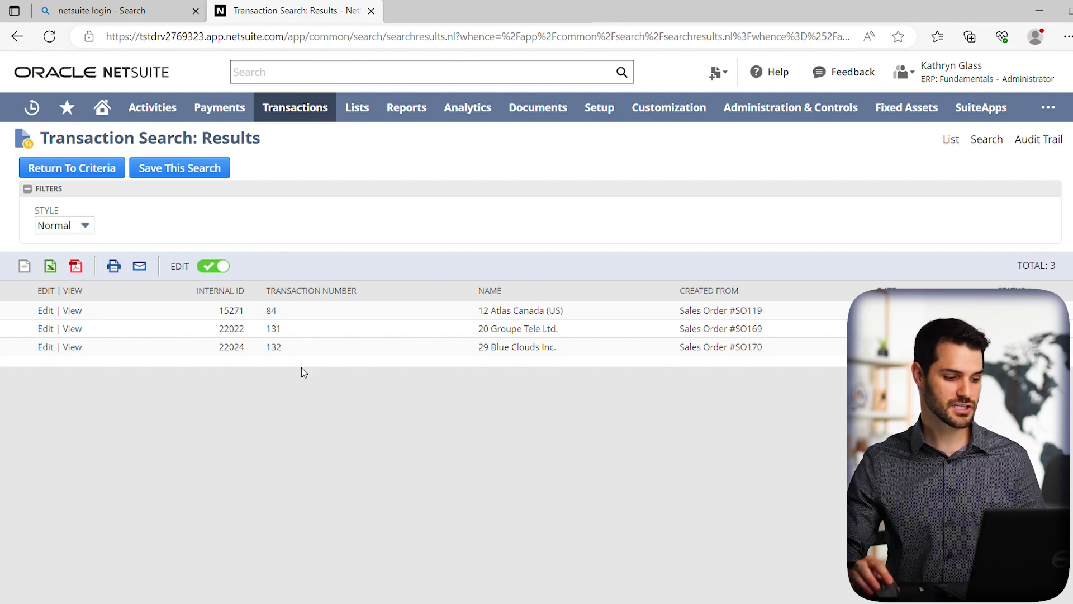
{"action": "left_click", "coordinate": [191, 173]}
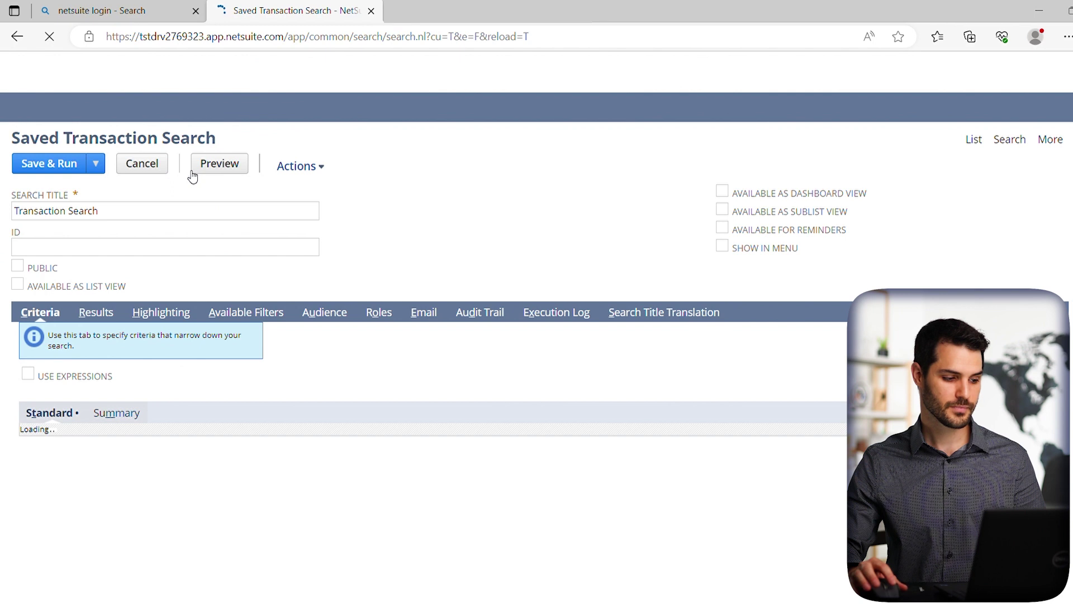
Step: Review the saved search form's Main Line, Item Fulfillment, Picked/Packed and this-month criteria
{"action": "left_click", "coordinate": [440, 218]}
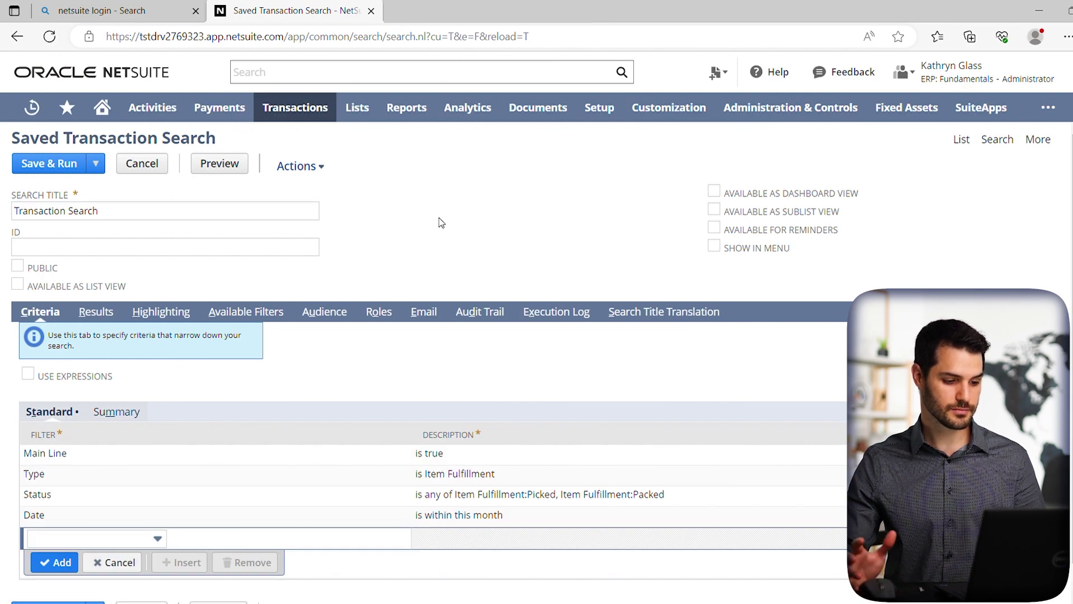
{"action": "scroll", "coordinate": [434, 221], "scroll_direction": "down", "scroll_amount": 1}
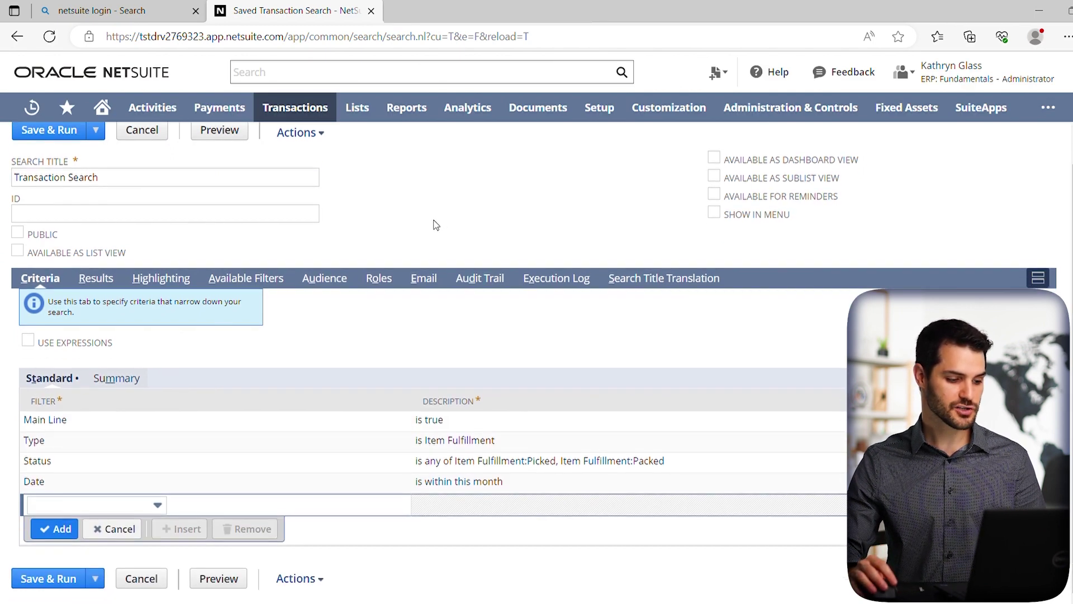
{"action": "scroll", "coordinate": [436, 224], "scroll_direction": "up", "scroll_amount": 1}
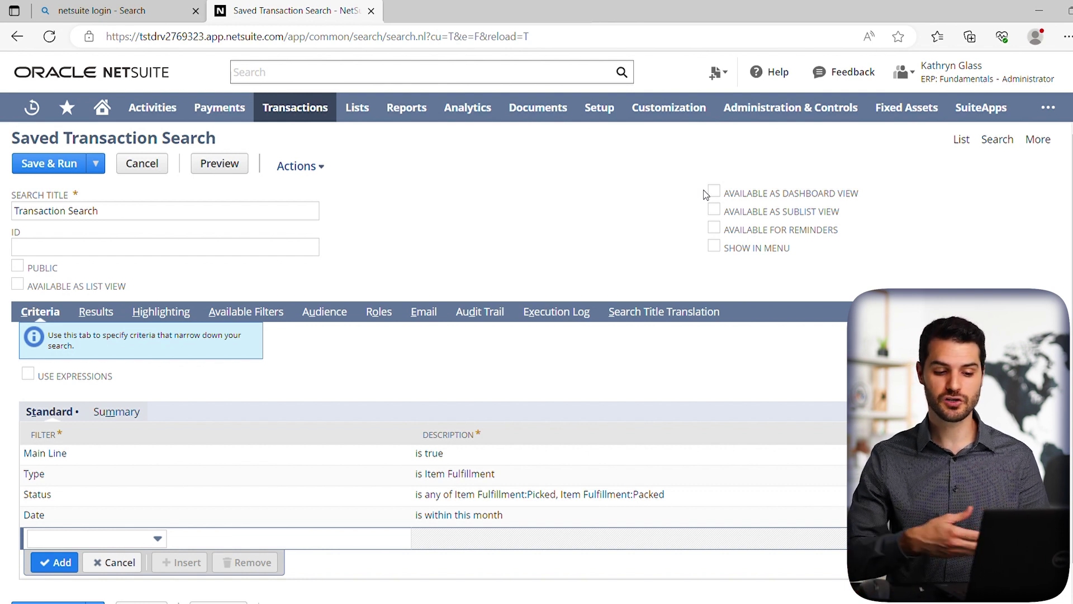
Step: Tick Available as Dashboard View, Available for Reminders and Show in Menu for the saved search
{"action": "left_click", "coordinate": [714, 192]}
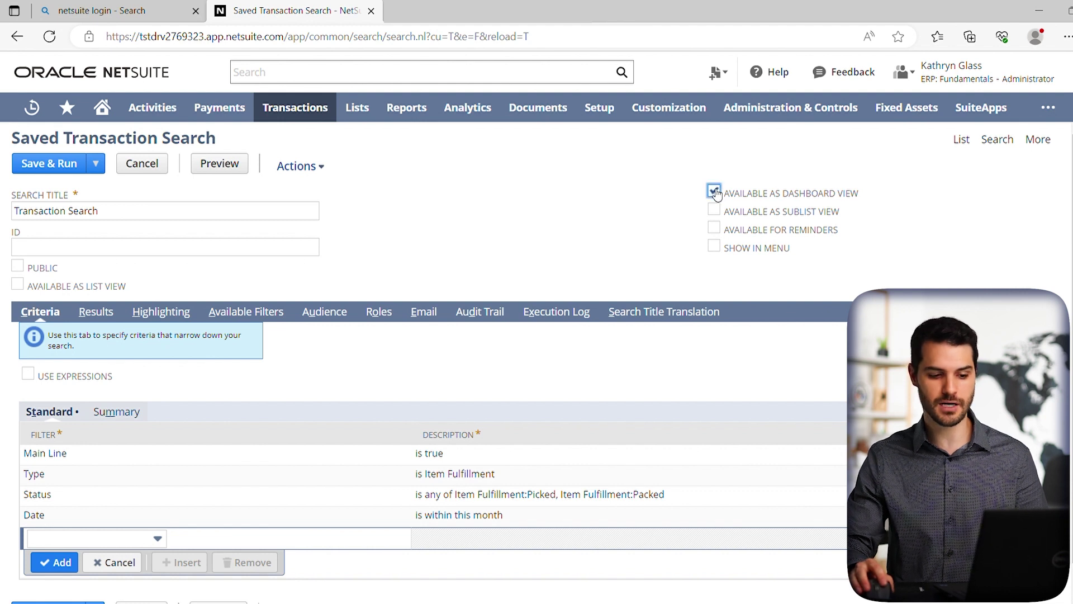
{"action": "left_click", "coordinate": [715, 228]}
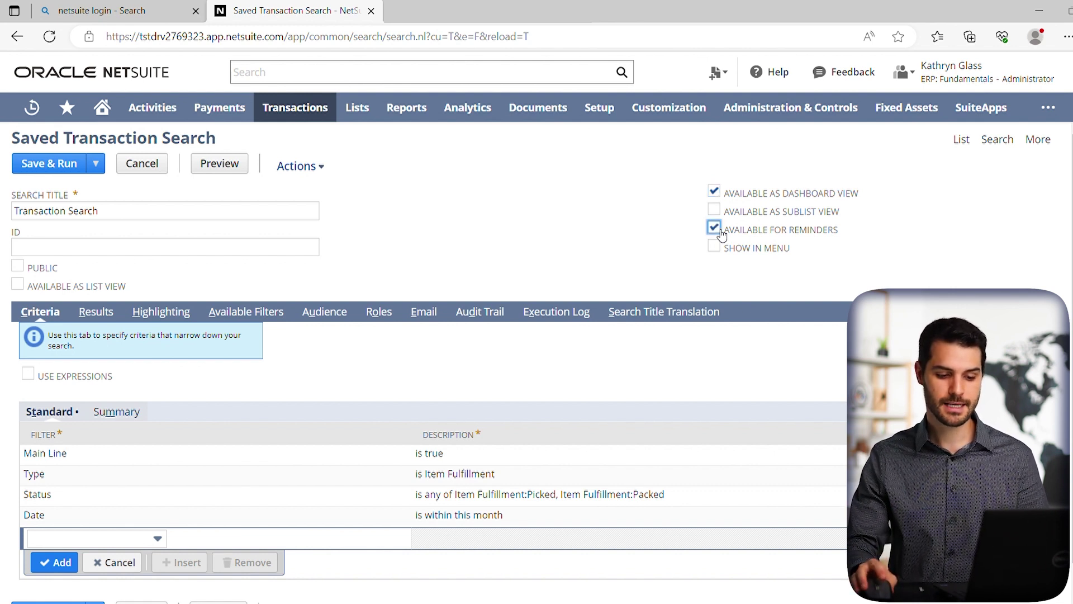
{"action": "left_click", "coordinate": [714, 246]}
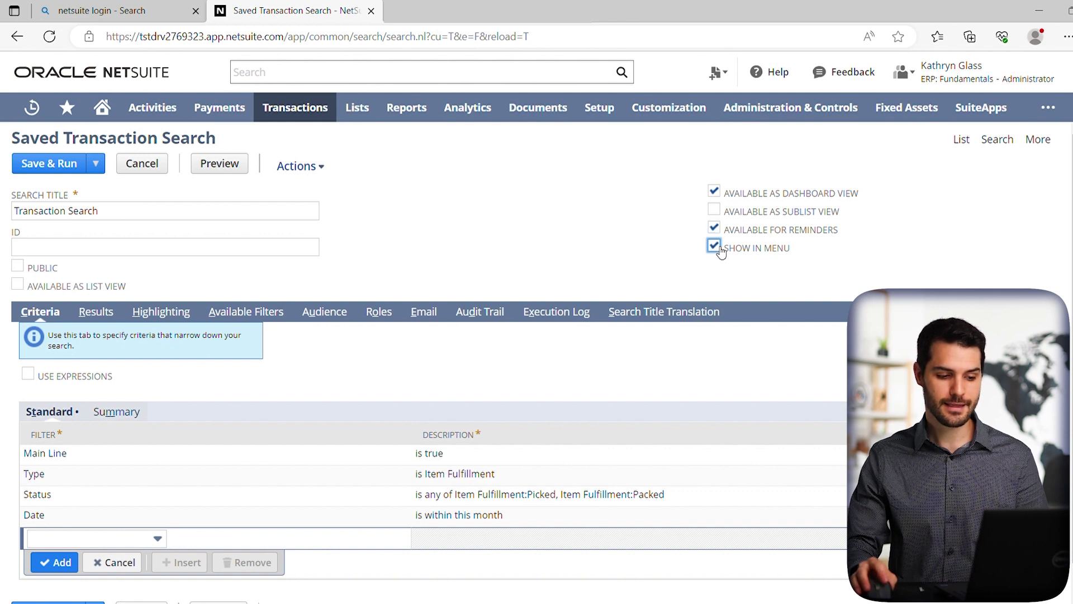
{"action": "mouse_move", "coordinate": [417, 116]}
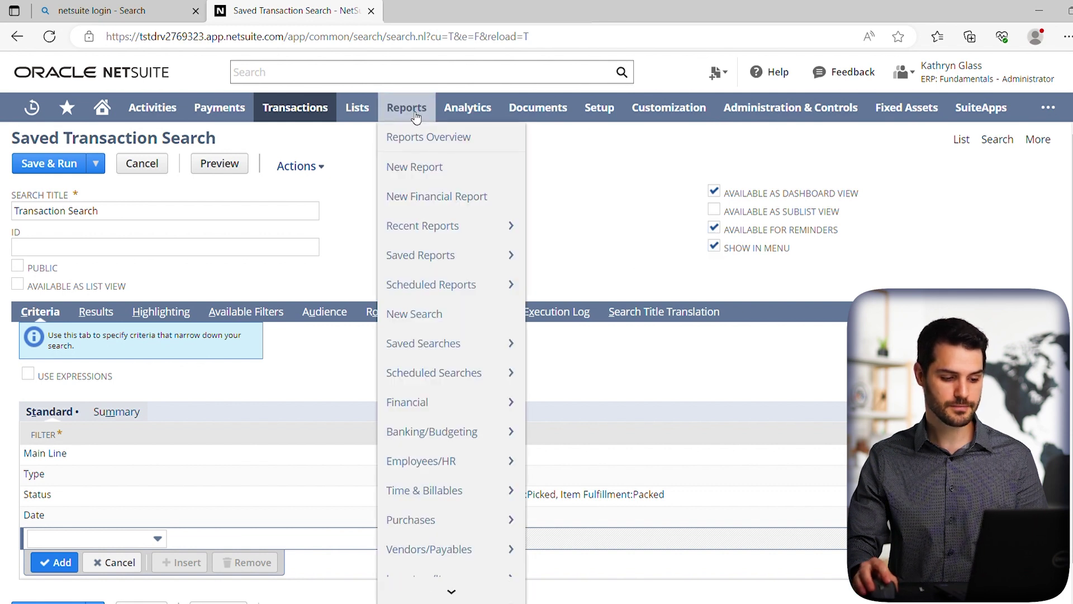
{"action": "mouse_move", "coordinate": [407, 350]}
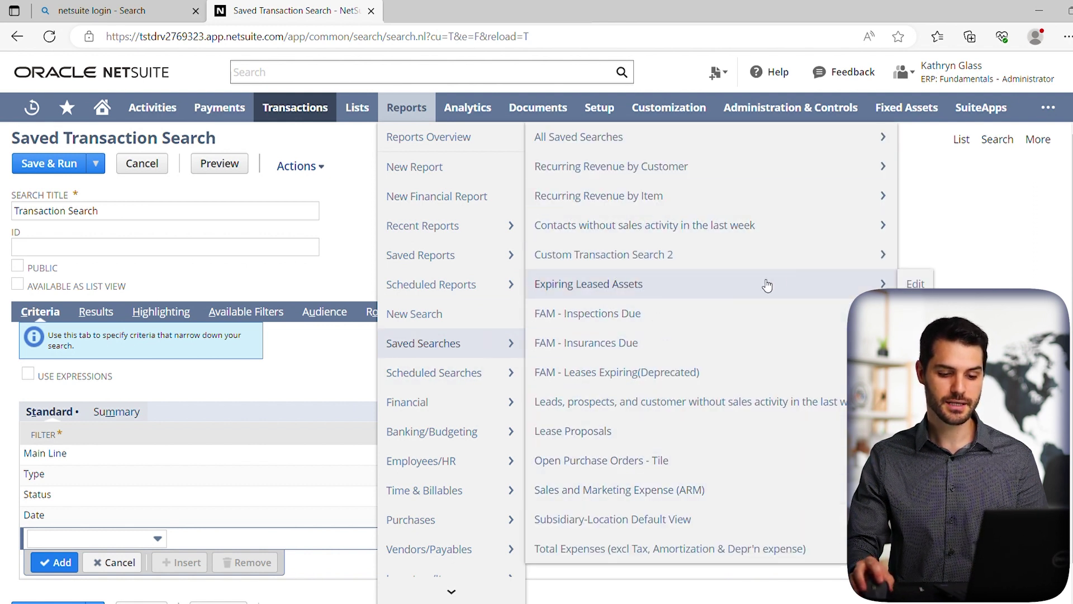
{"action": "mouse_move", "coordinate": [809, 268]}
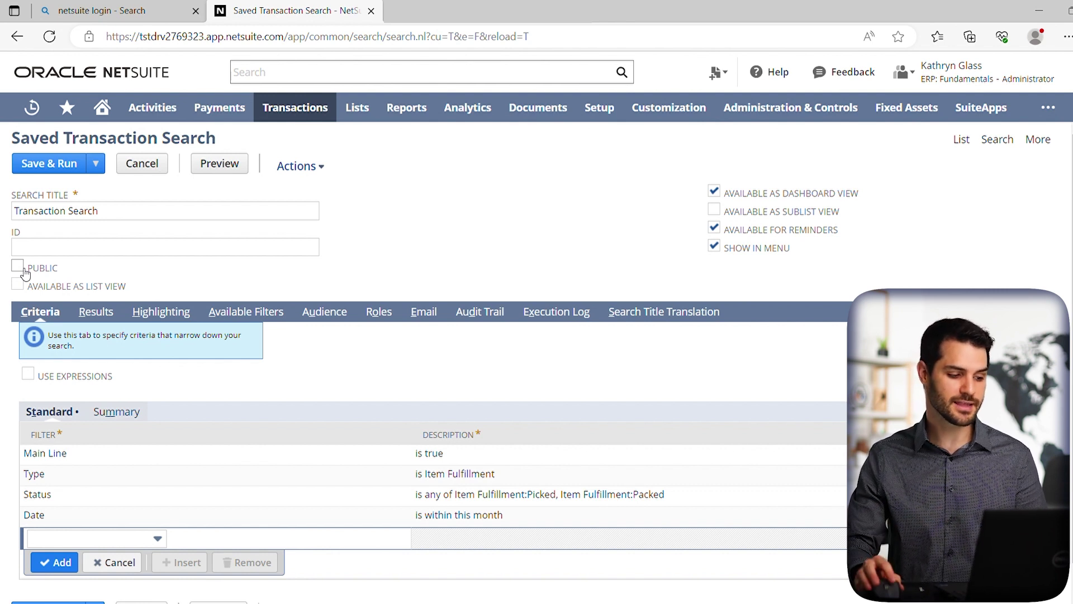
Step: Mark the search Public and retitle it 'Item Fulfillment Pending but not Shipped'
{"action": "left_click", "coordinate": [18, 266]}
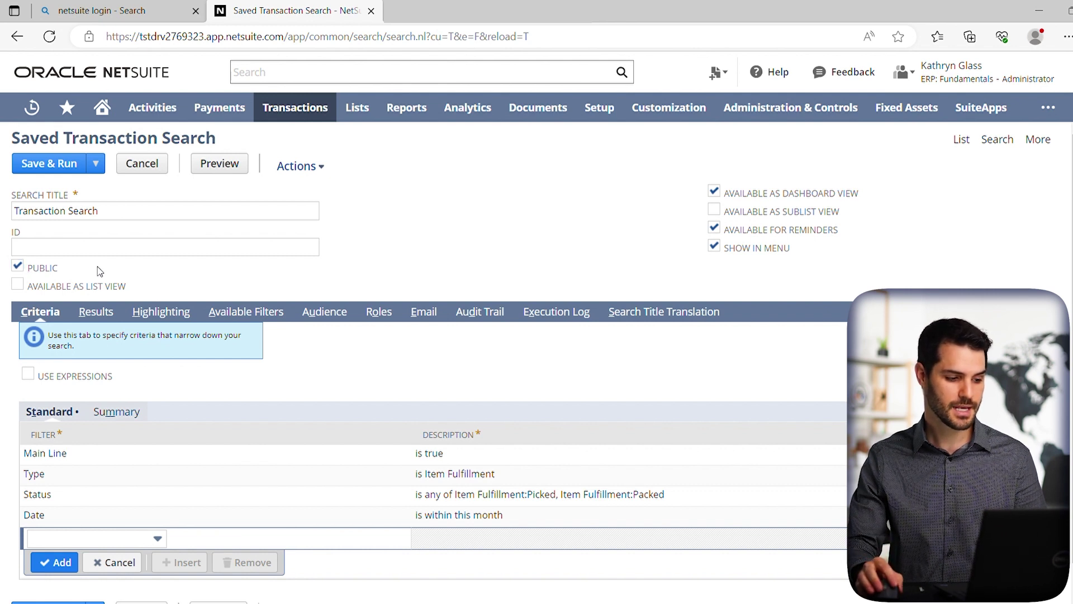
{"action": "left_click", "coordinate": [129, 247]}
{"action": "left_click", "coordinate": [168, 210]}
{"action": "key", "text": "ctrl+a"}
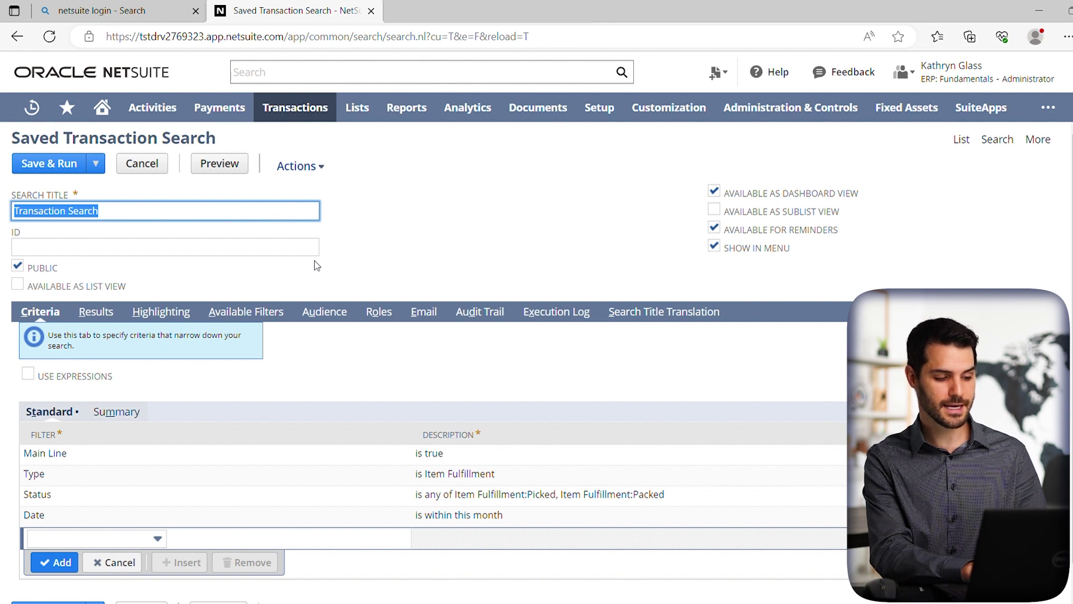
{"action": "key", "text": "BackSpace"}
{"action": "type", "text": "Ite"}
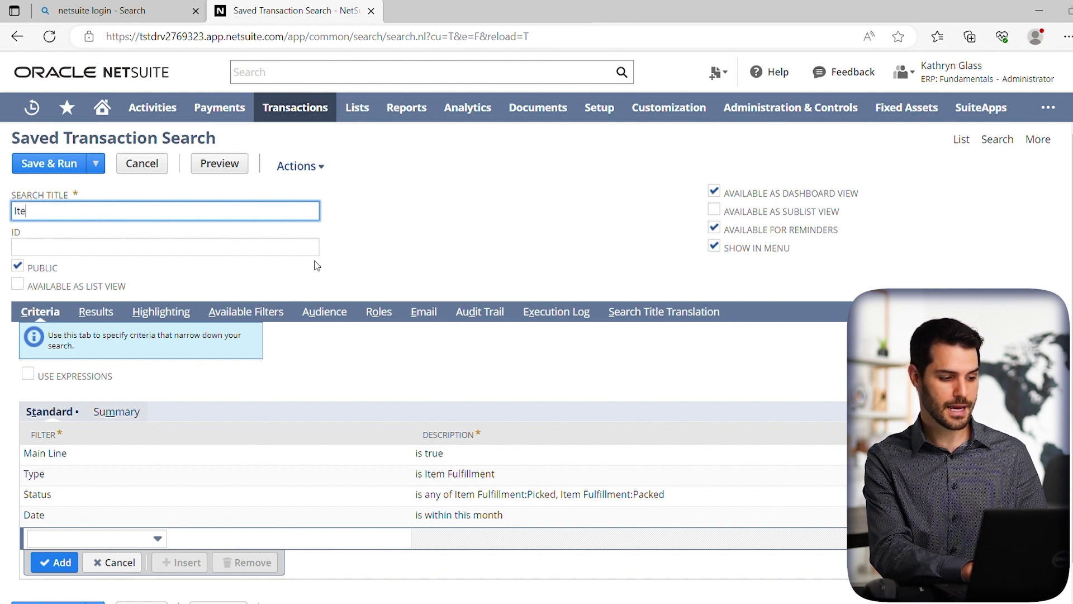
{"action": "type", "text": "m Fulfill"}
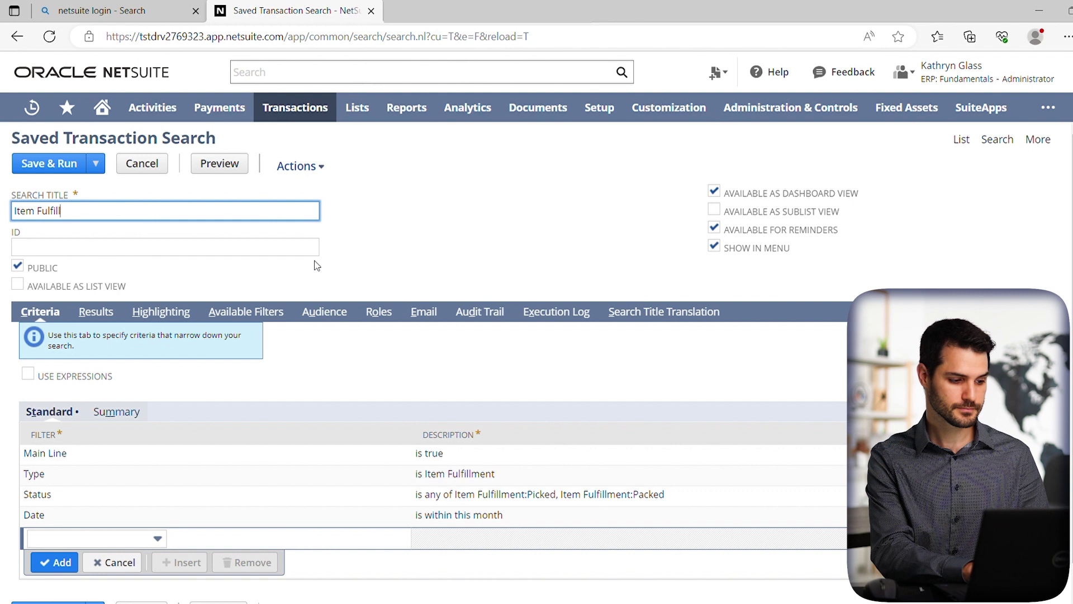
{"action": "type", "text": "ment Pend"}
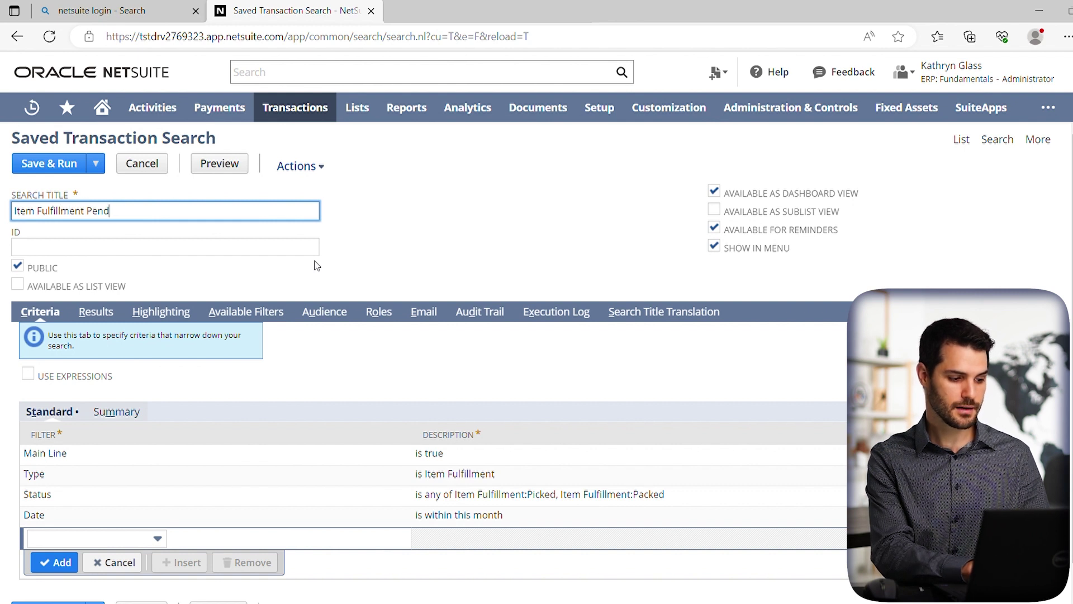
{"action": "type", "text": "ing but not SHip"}
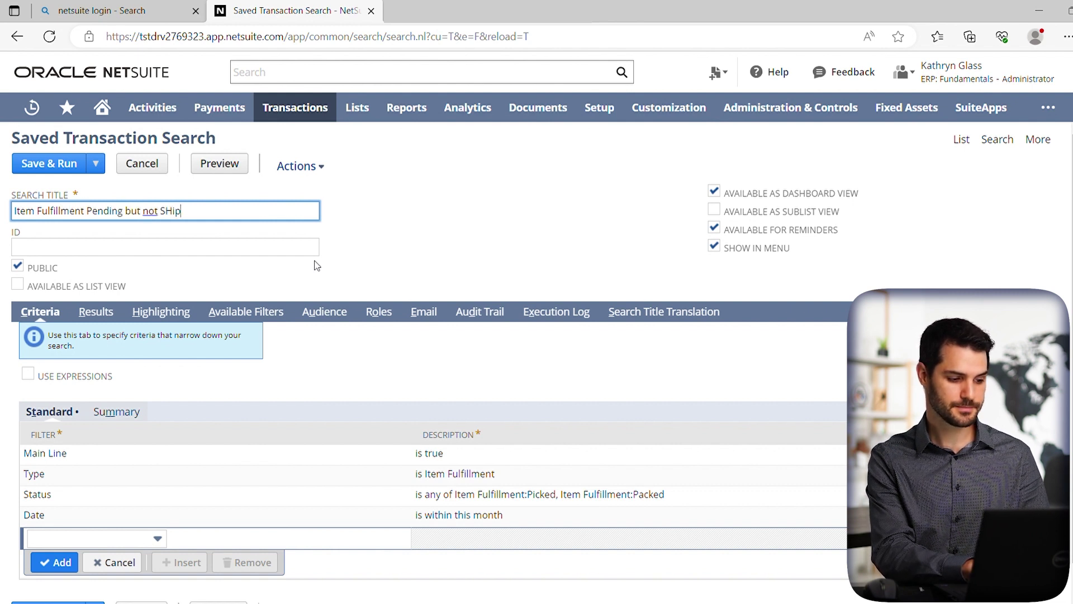
{"action": "key", "text": "BackSpace"}
{"action": "key", "text": "BackSpace"}
{"action": "key", "text": "BackSpace"}
{"action": "type", "text": "hipped"}
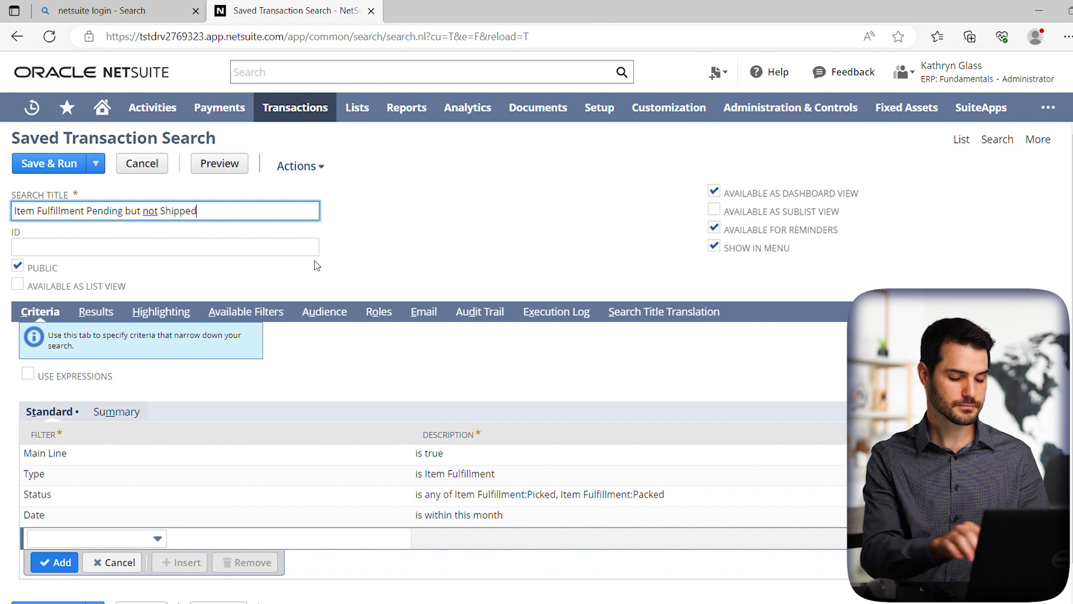
{"action": "left_click", "coordinate": [392, 244]}
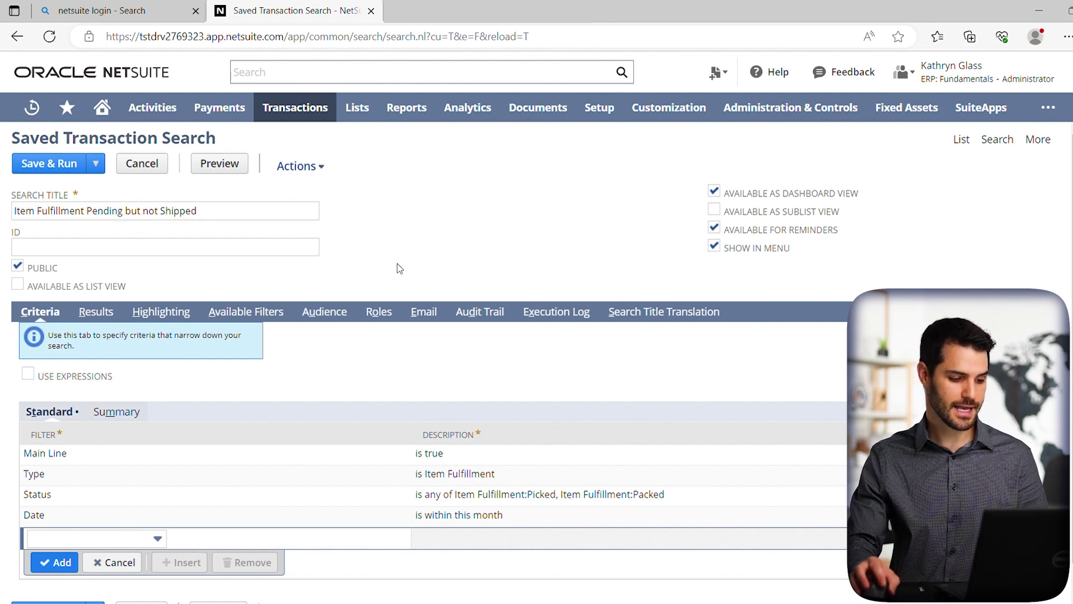
{"action": "scroll", "coordinate": [392, 244], "scroll_direction": "down", "scroll_amount": 1}
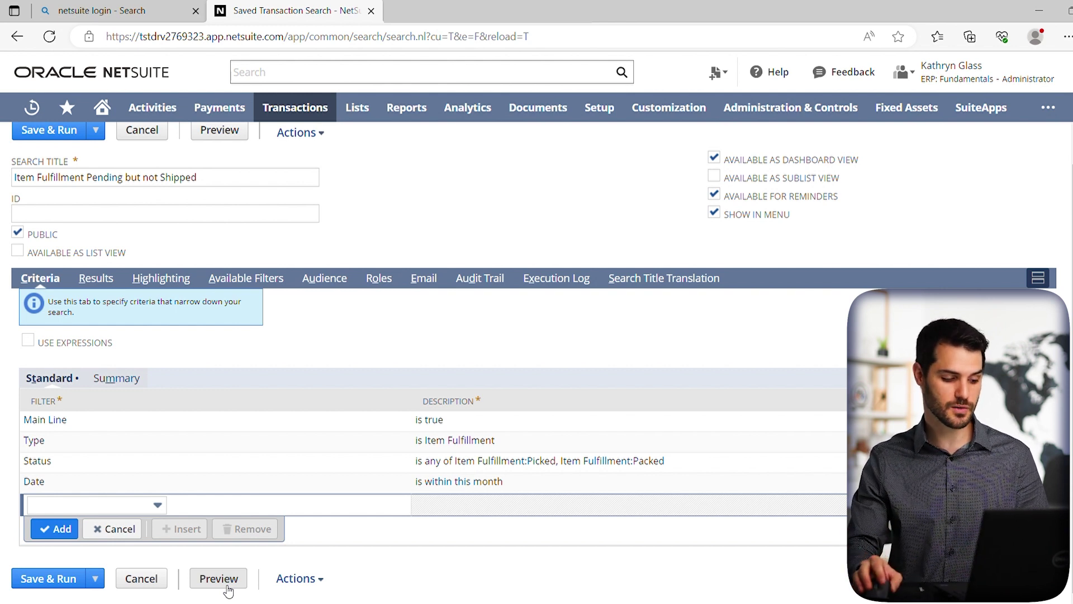
Step: Save and run the search (3 results), then return Home and find it under Reports > Saved Searches
{"action": "left_click", "coordinate": [61, 578]}
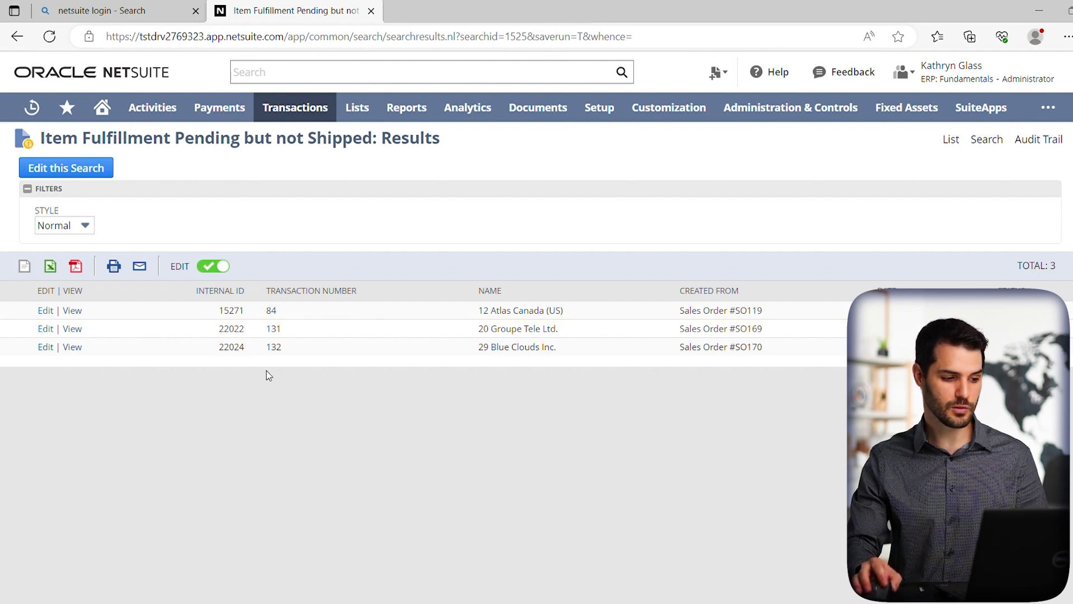
{"action": "left_click", "coordinate": [104, 113]}
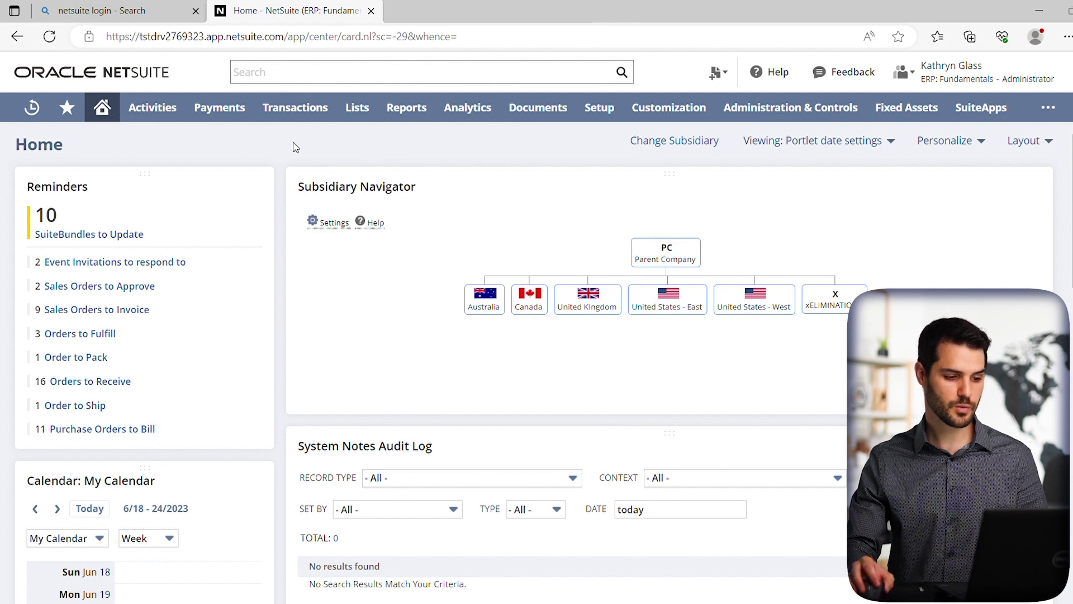
{"action": "mouse_move", "coordinate": [419, 123]}
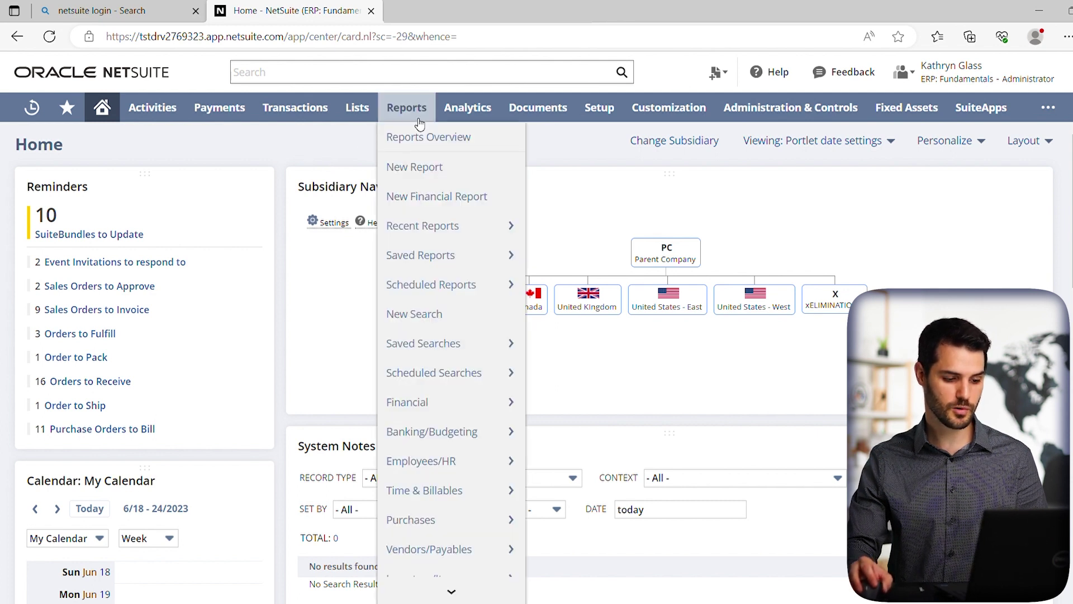
{"action": "mouse_move", "coordinate": [468, 344]}
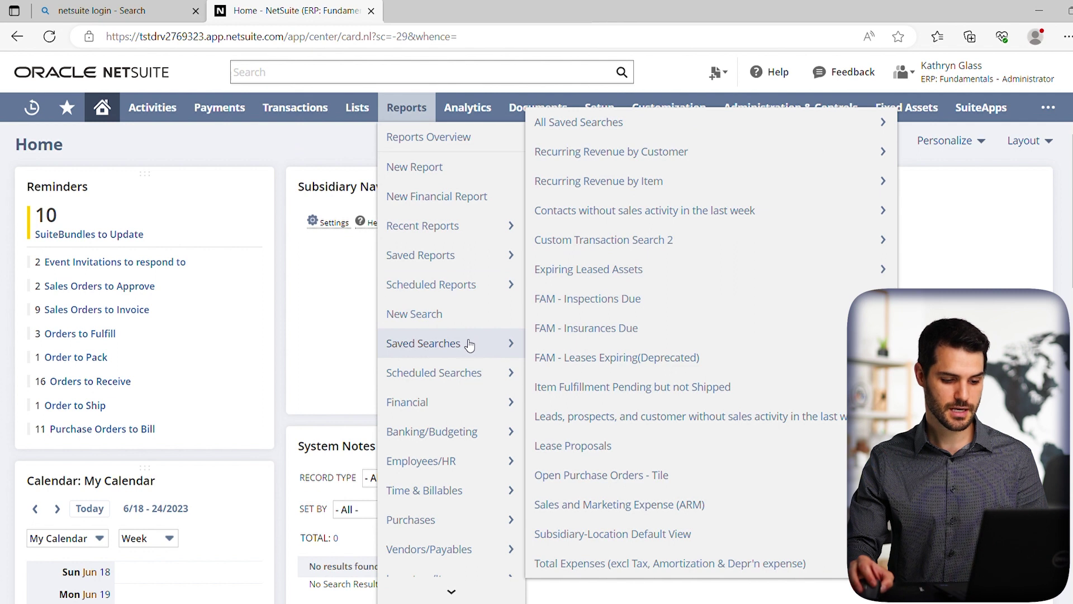